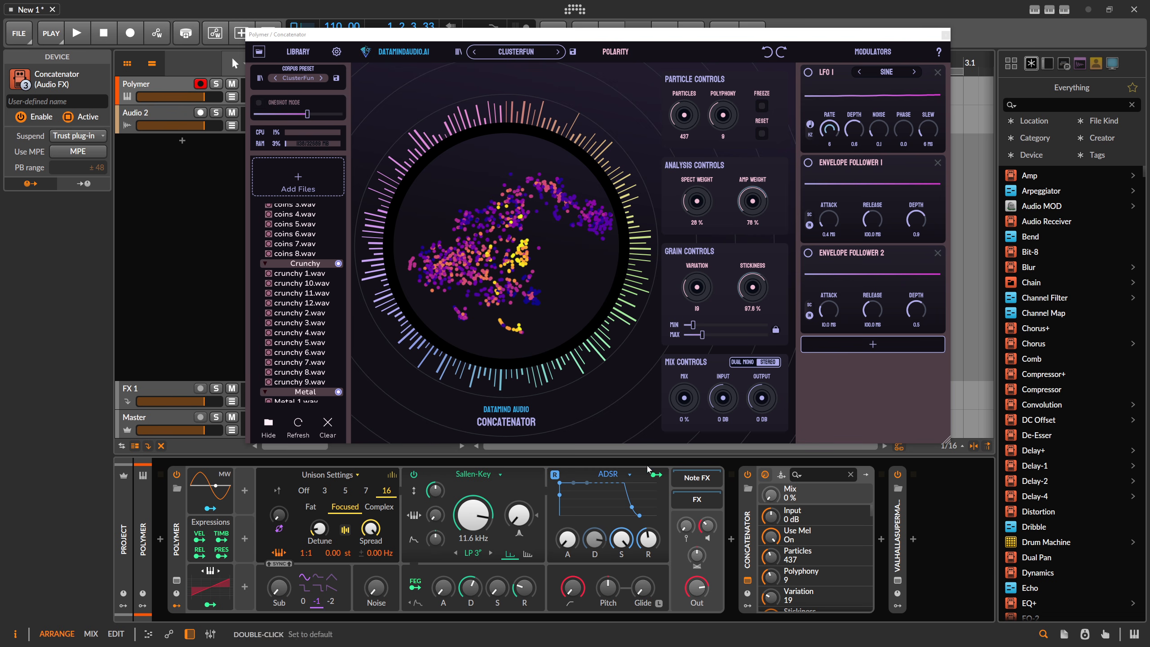
# - Raise Concatenator's mix to 100 %
pyautogui.scroll(5, 309, 296)
pyautogui.scroll(10, 309, 297)
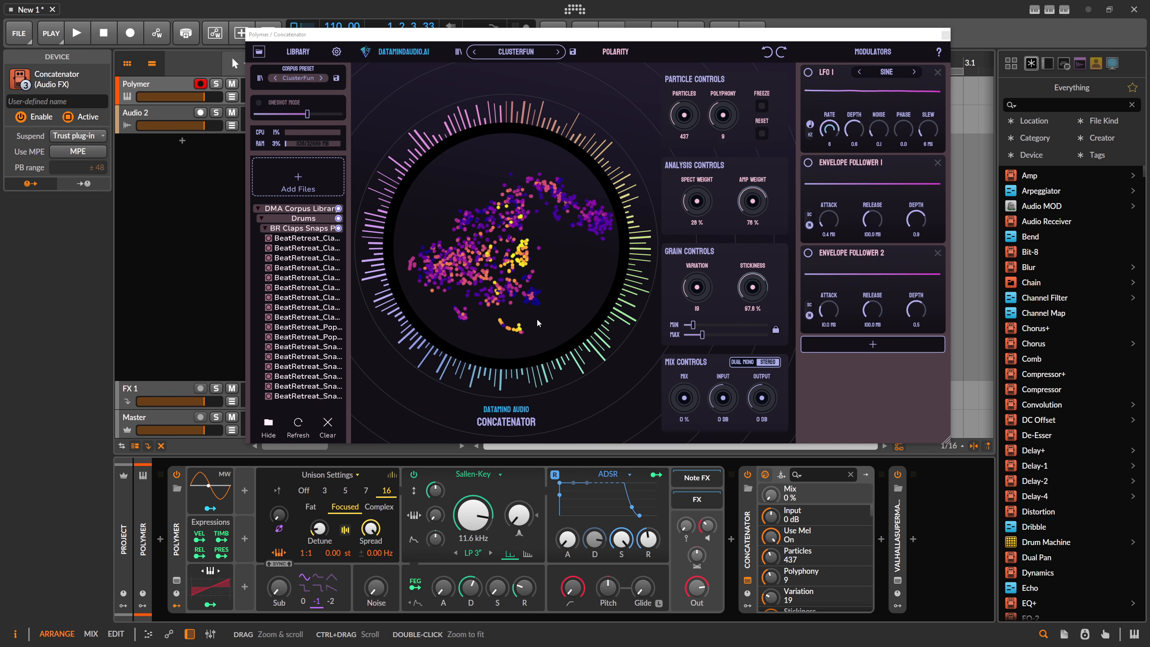
pyautogui.click(186, 545)
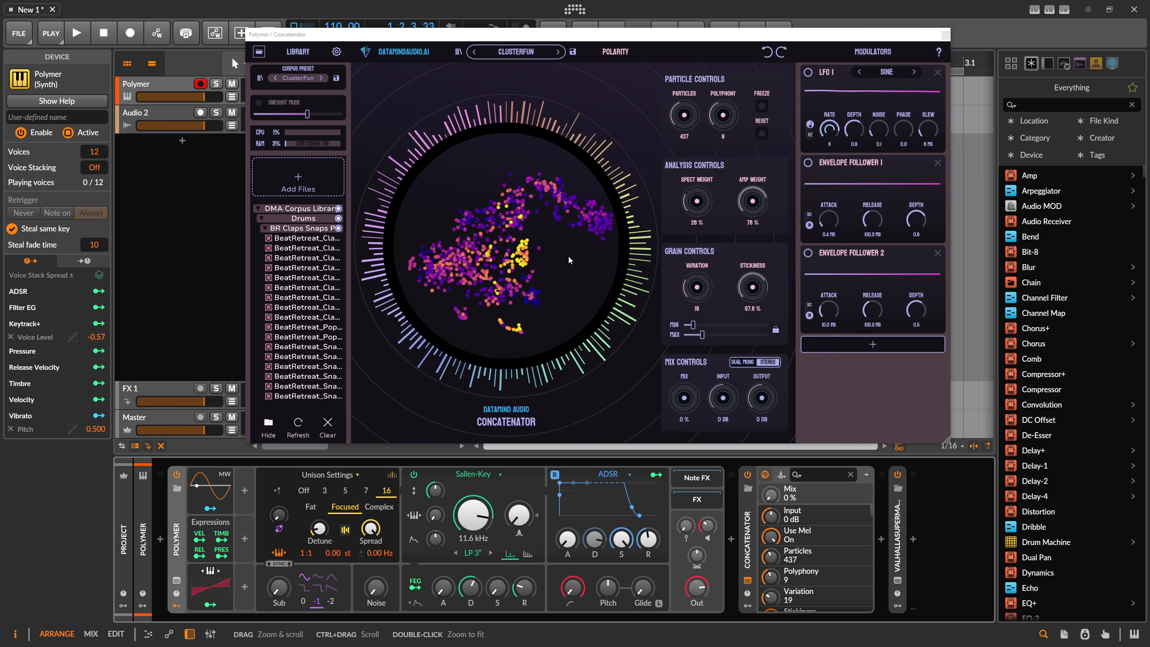
pyautogui.moveTo(693, 410); pyautogui.dragTo(692, 368)
pyautogui.moveTo(708, 285); pyautogui.dragTo(720, 220)
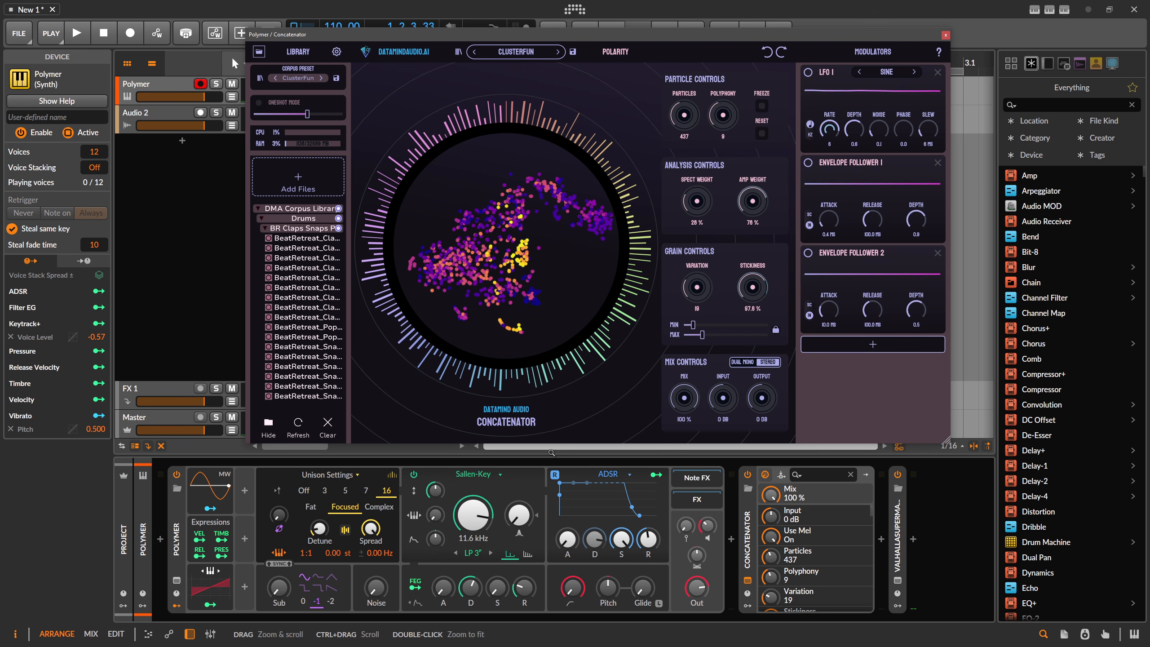
# - Lower the cutoff of Polymer's Sallen-Key filter to 6.15 kHz
pyautogui.moveTo(473, 516); pyautogui.dragTo(473, 566)
pyautogui.moveTo(519, 515); pyautogui.dragTo(518, 457)
pyautogui.moveTo(473, 515); pyautogui.dragTo(473, 476)
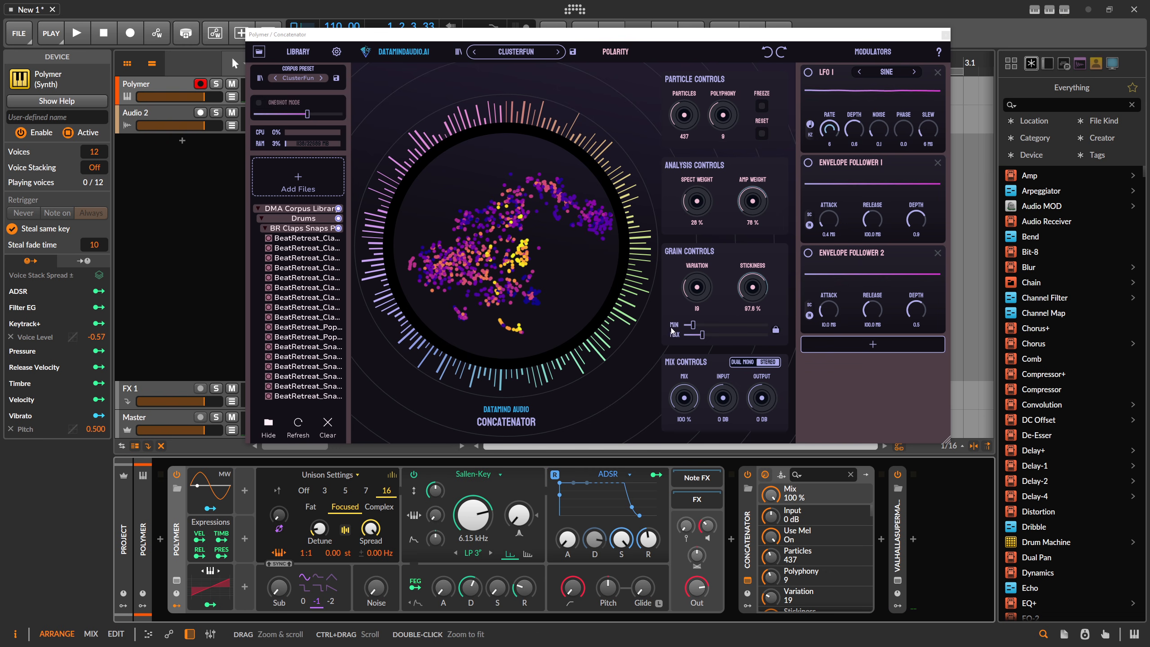
# - Raise Concatenator's minimum grain length, set the maximum grain length to 3.3 s and set Variation to 28
pyautogui.moveTo(699, 340)
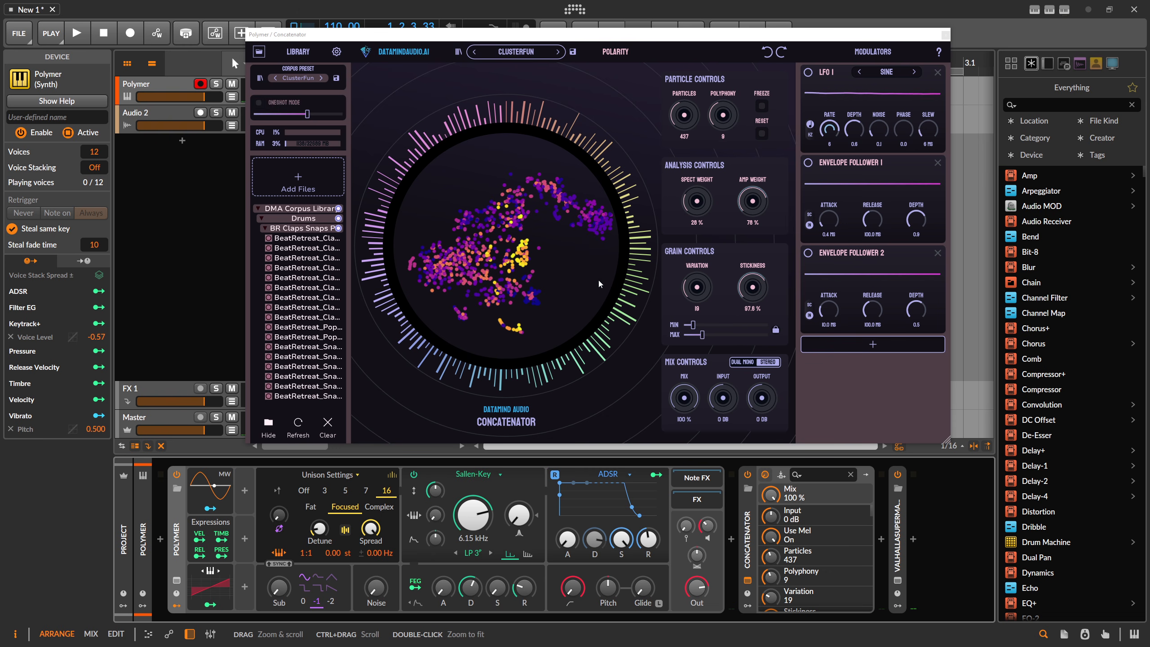
pyautogui.moveTo(723, 334); pyautogui.dragTo(745, 334)
pyautogui.click(724, 324)
pyautogui.moveTo(731, 325); pyautogui.dragTo(735, 327)
pyautogui.moveTo(742, 334); pyautogui.dragTo(743, 335)
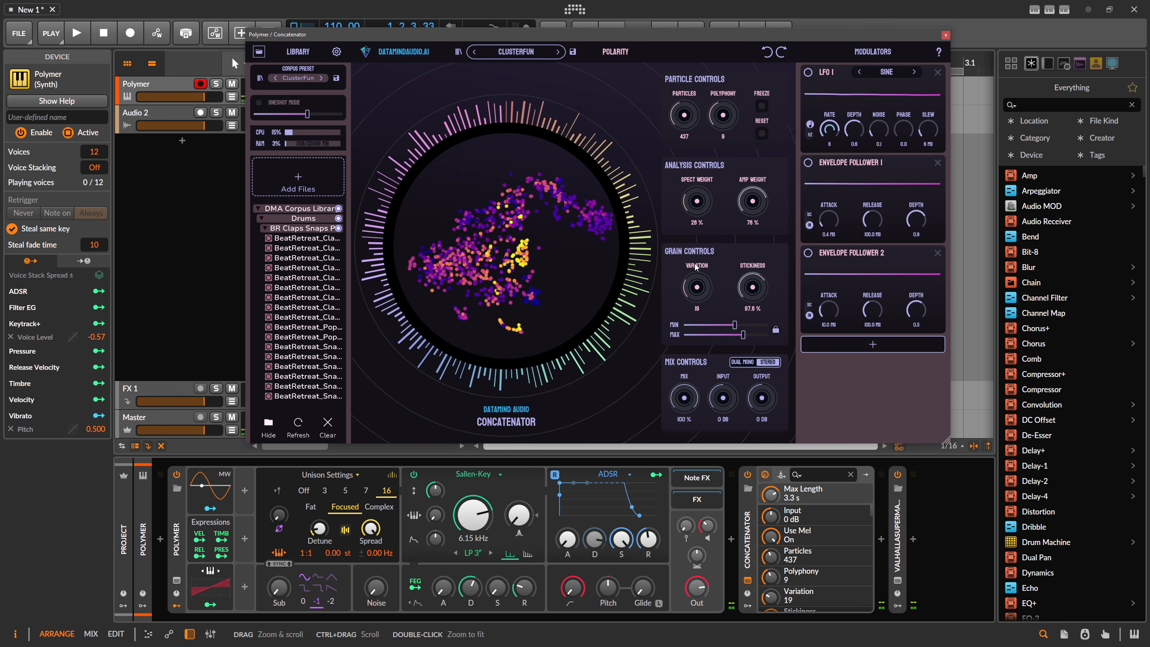
pyautogui.moveTo(700, 286); pyautogui.dragTo(705, 271)
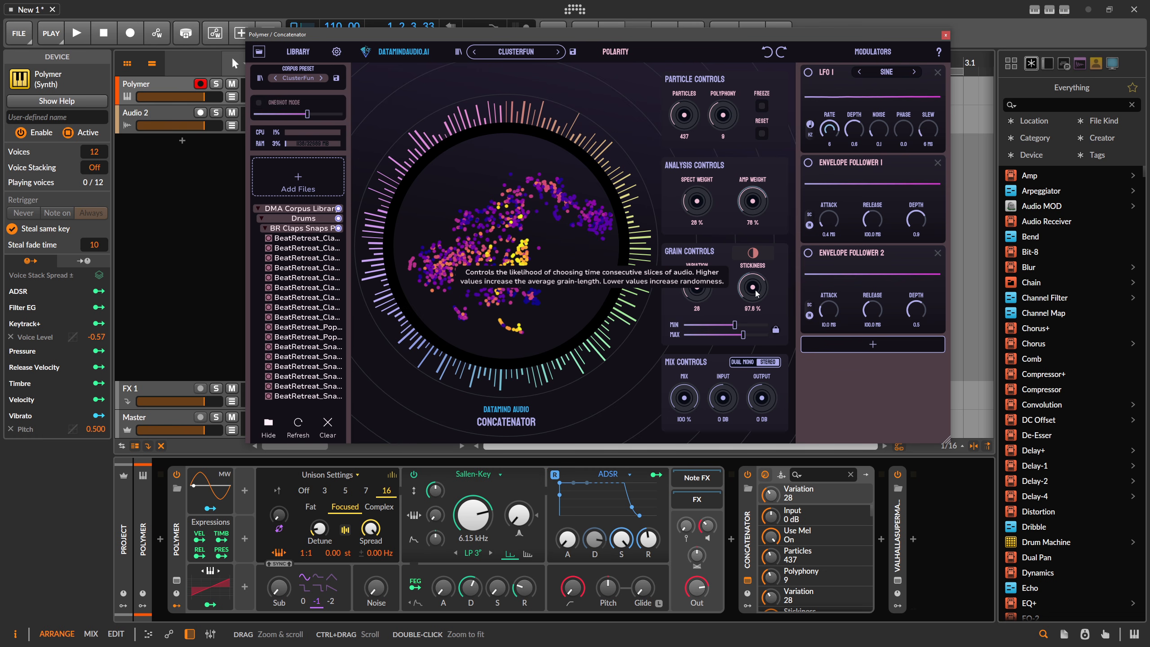
# - Reset the LFO 1 modulation amount on Stickiness and remove LFO 1 and both envelope followers from the modulators
pyautogui.moveTo(753, 254); pyautogui.dragTo(756, 290)
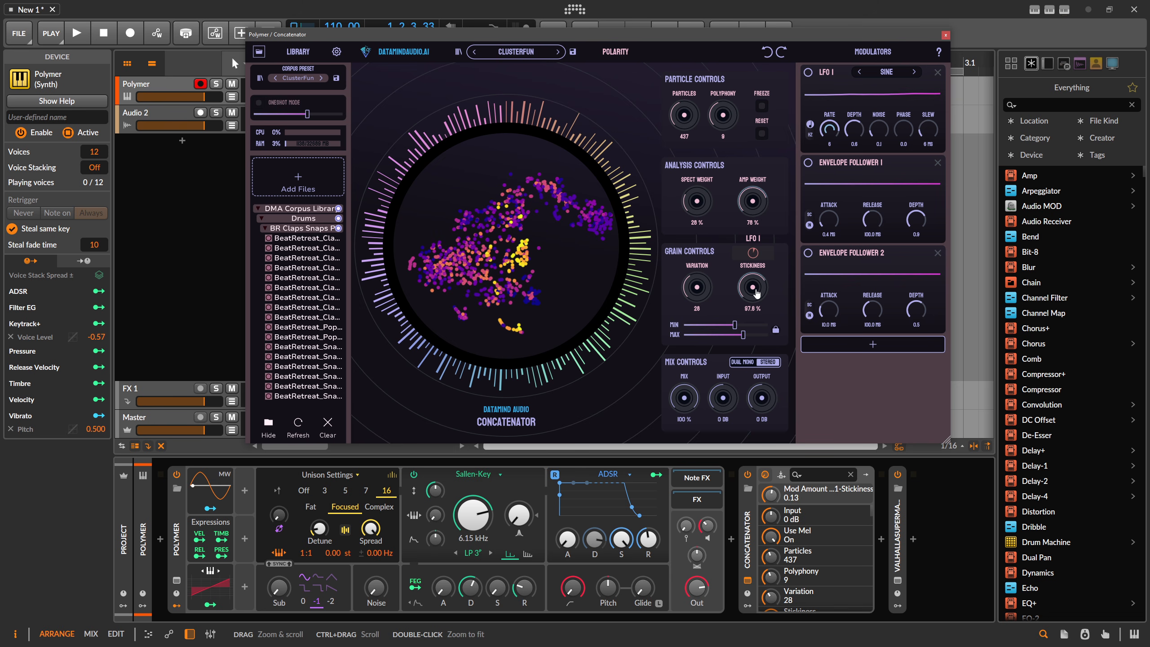
pyautogui.doubleClick(753, 255)
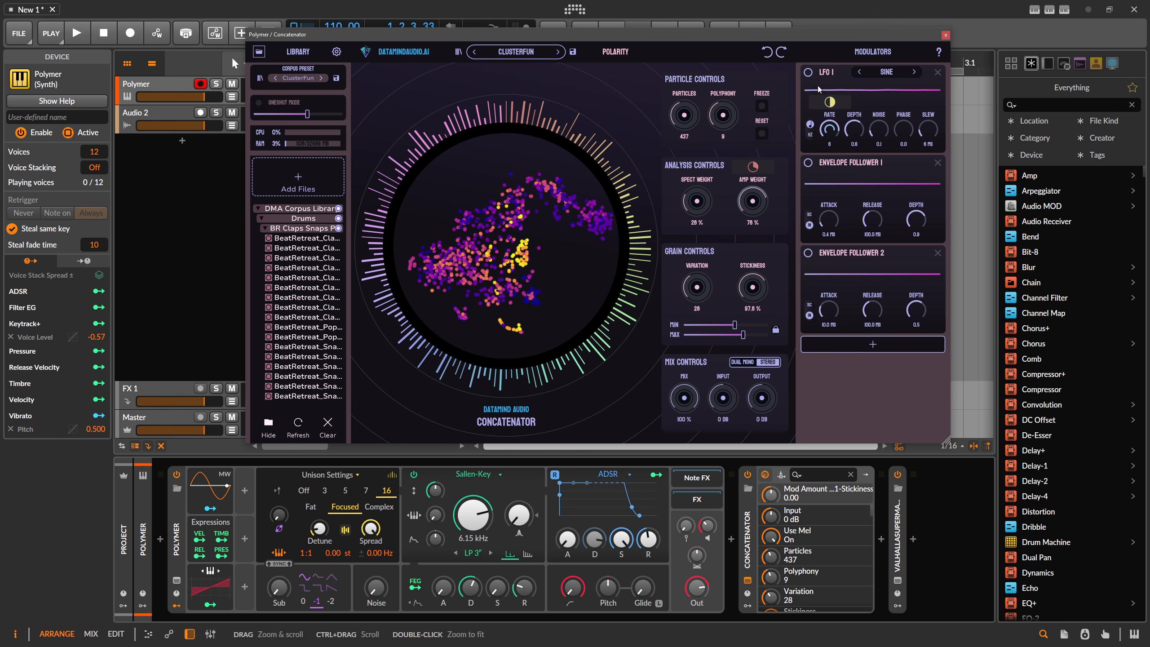
pyautogui.click(937, 72)
pyautogui.click(937, 72)
pyautogui.click(938, 72)
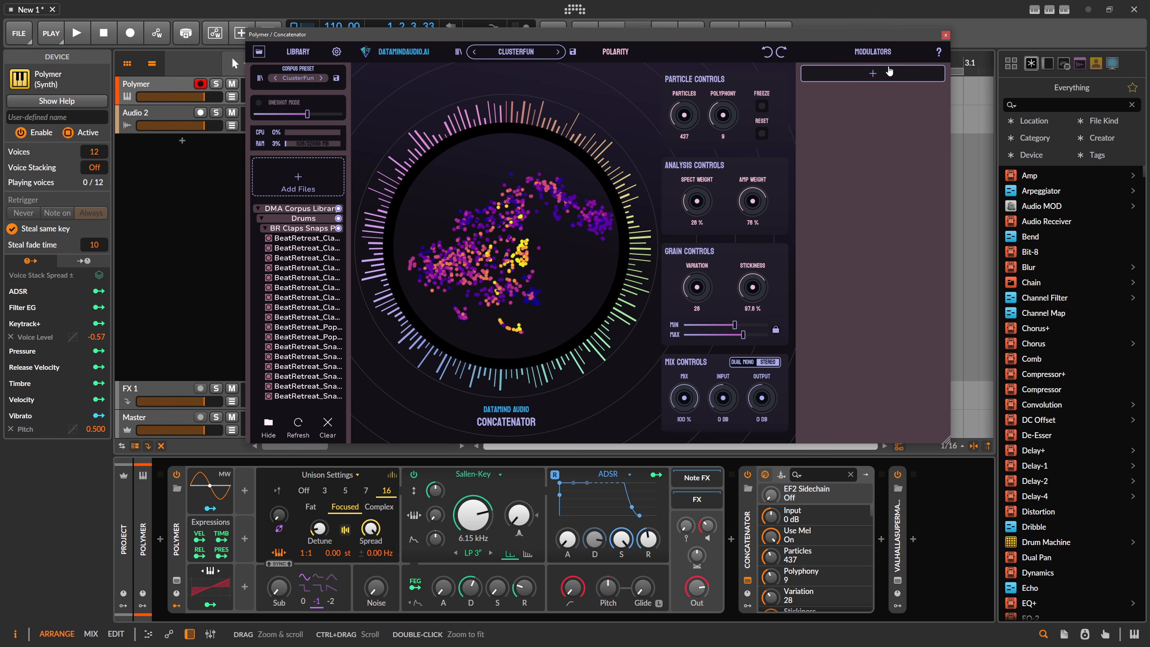
# - Set Concatenator's Stickiness to 0.8 % and Variation to 18
pyautogui.moveTo(754, 274); pyautogui.dragTo(757, 337)
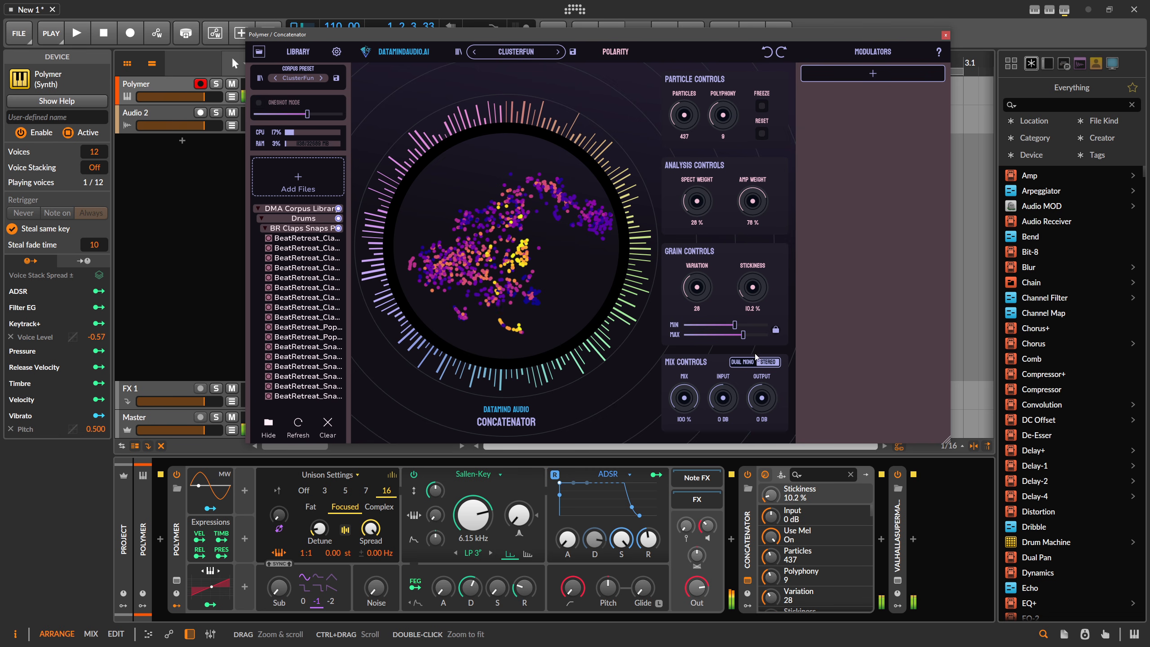
pyautogui.moveTo(758, 273); pyautogui.dragTo(707, 300)
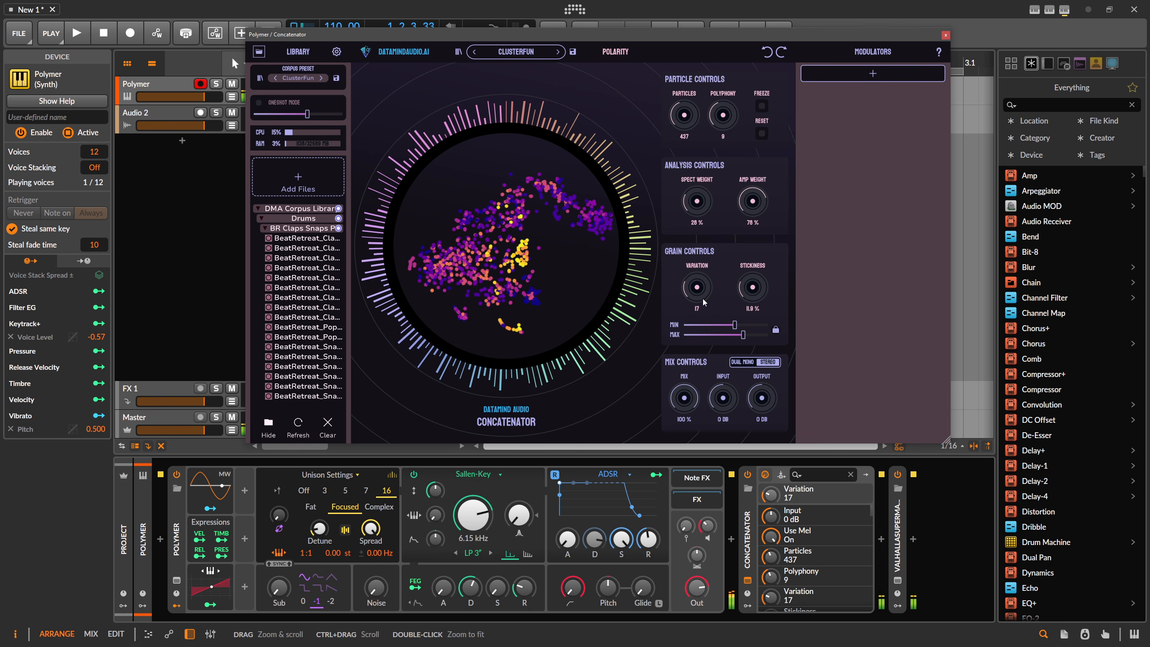
pyautogui.moveTo(691, 390); pyautogui.dragTo(708, 374)
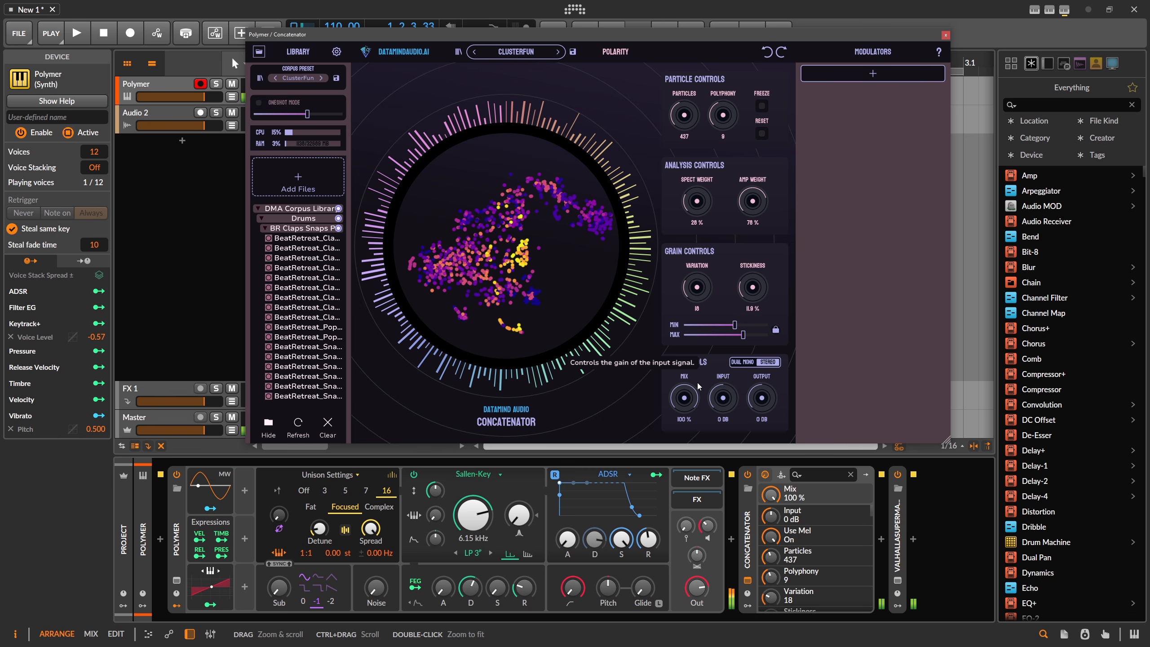
# - Try a 78 % mix, return it to 100 %, and set Stickiness to 0.3 % and the maximum grain length to 2.0 s
pyautogui.moveTo(684, 399); pyautogui.dragTo(686, 434)
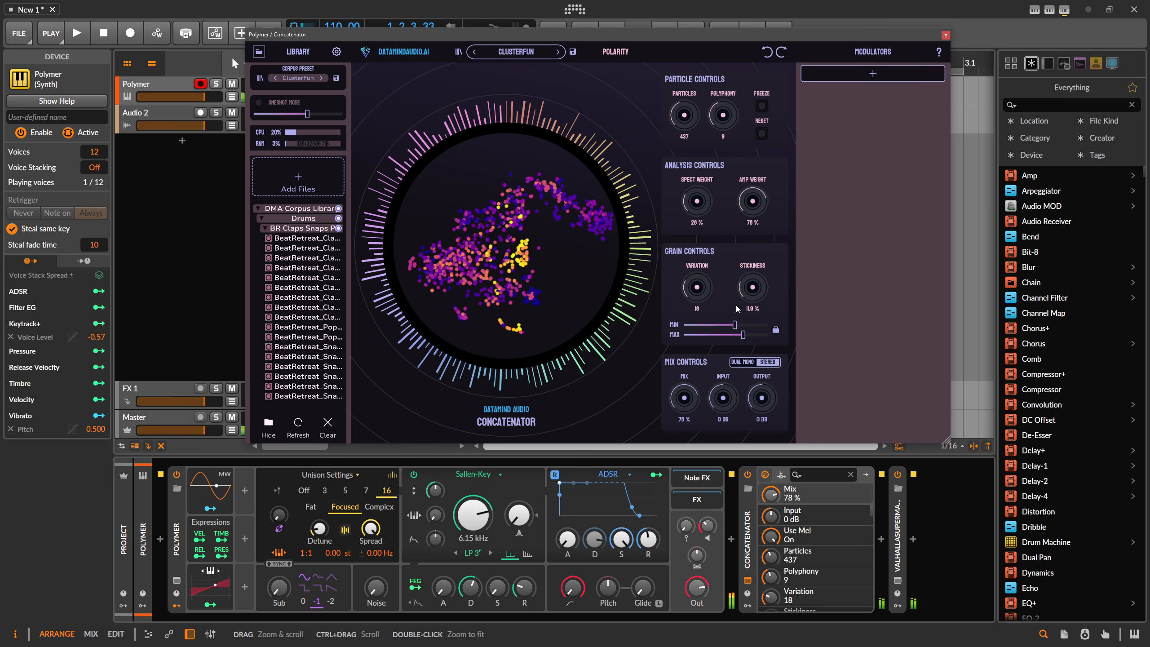
pyautogui.moveTo(753, 293); pyautogui.dragTo(753, 294)
pyautogui.moveTo(688, 392); pyautogui.dragTo(735, 335)
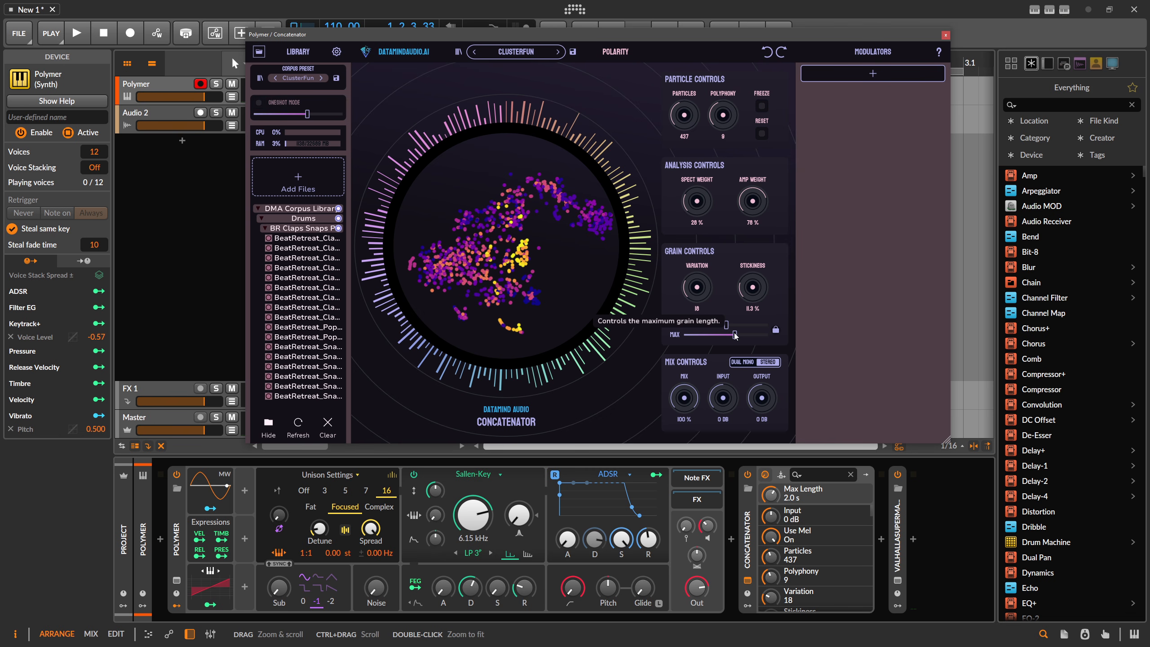
# - Insert the Portal effect between Concatenator and ValhallaSupermassive in the Polymer track's device chain
pyautogui.click(882, 537)
pyautogui.write('p')
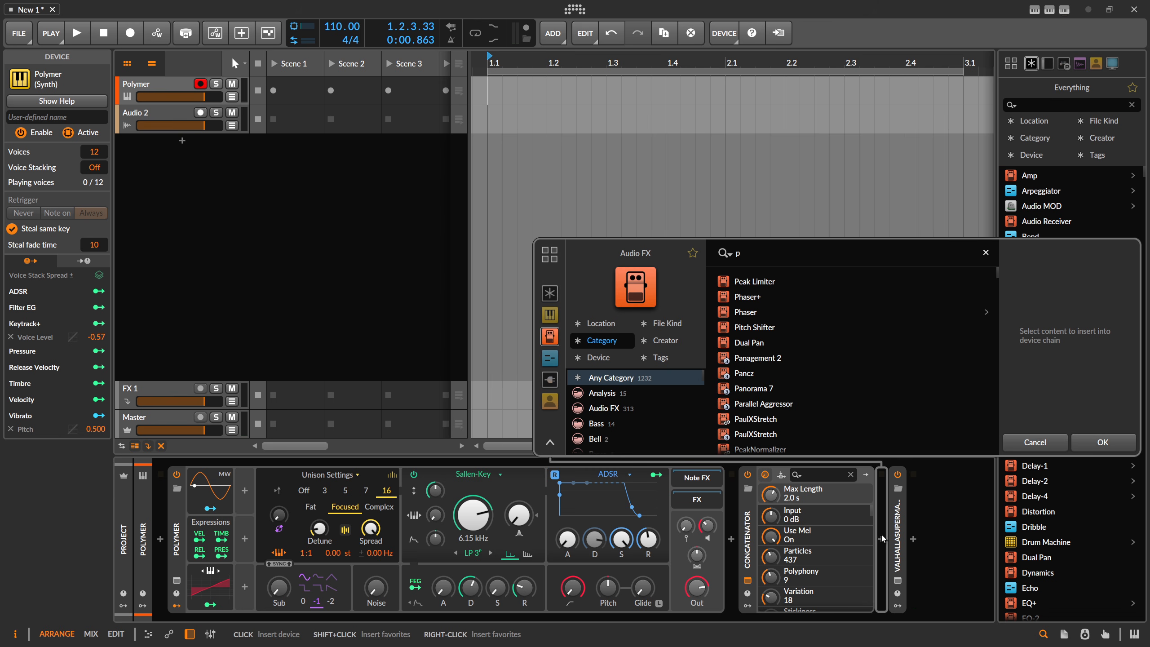
pyautogui.press('BackSpace')
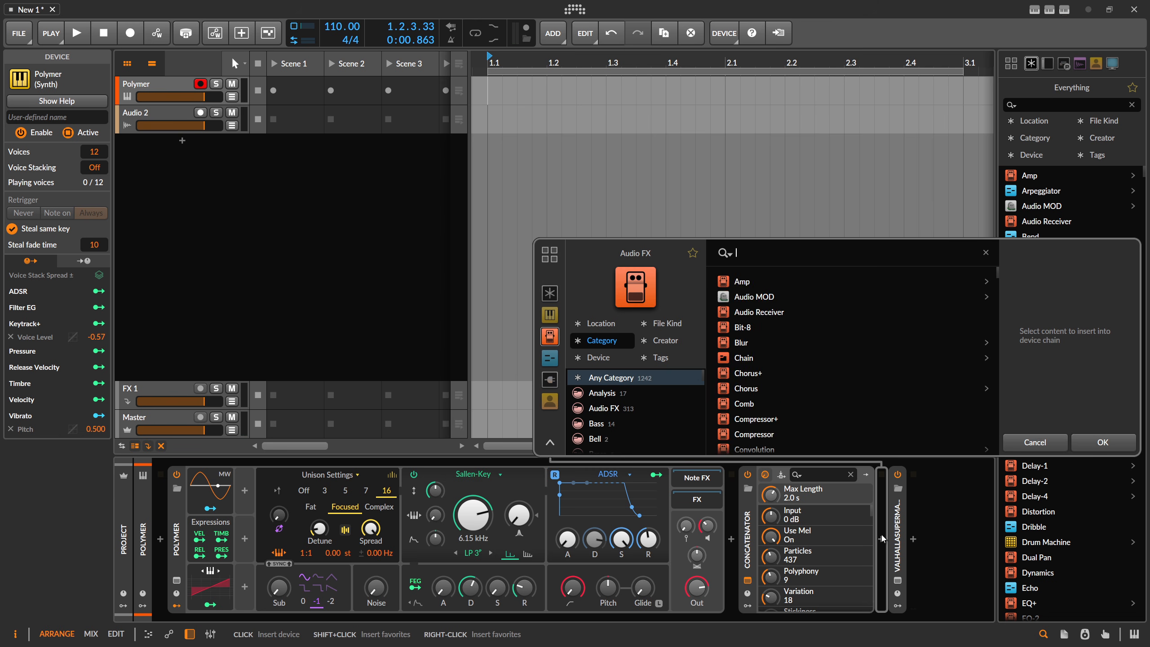
pyautogui.write('portal')
pyautogui.press('Down')
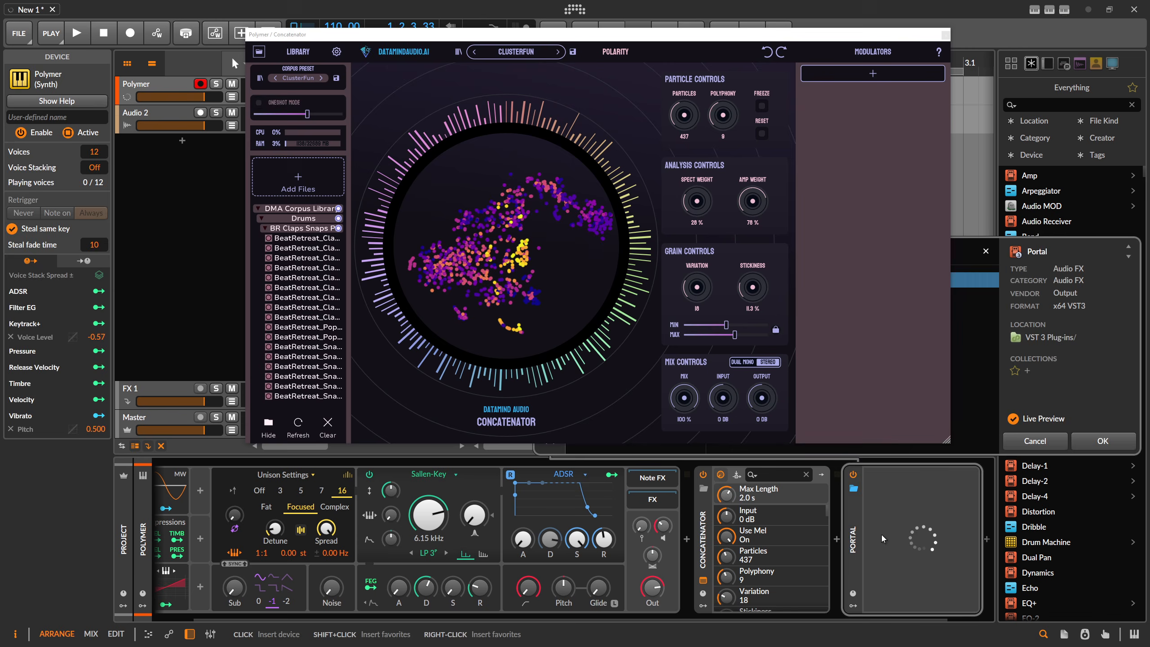
pyautogui.press('Return')
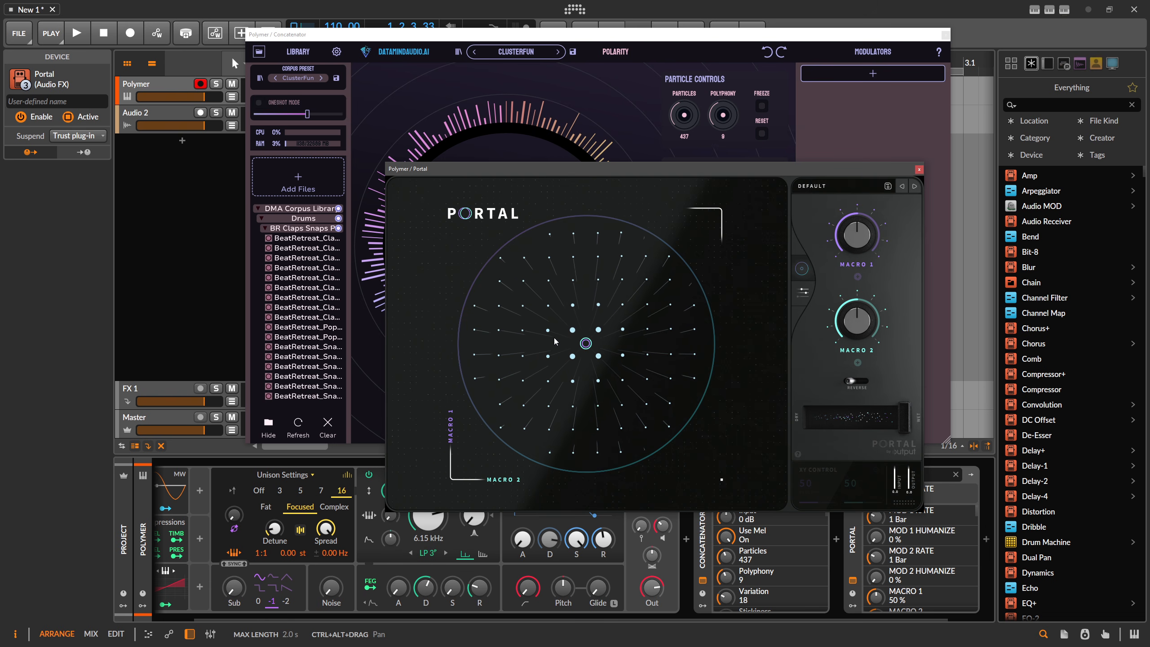
# - Close the Portal plug-in window and delete Portal from the device chain
pyautogui.moveTo(819, 169); pyautogui.dragTo(760, 166)
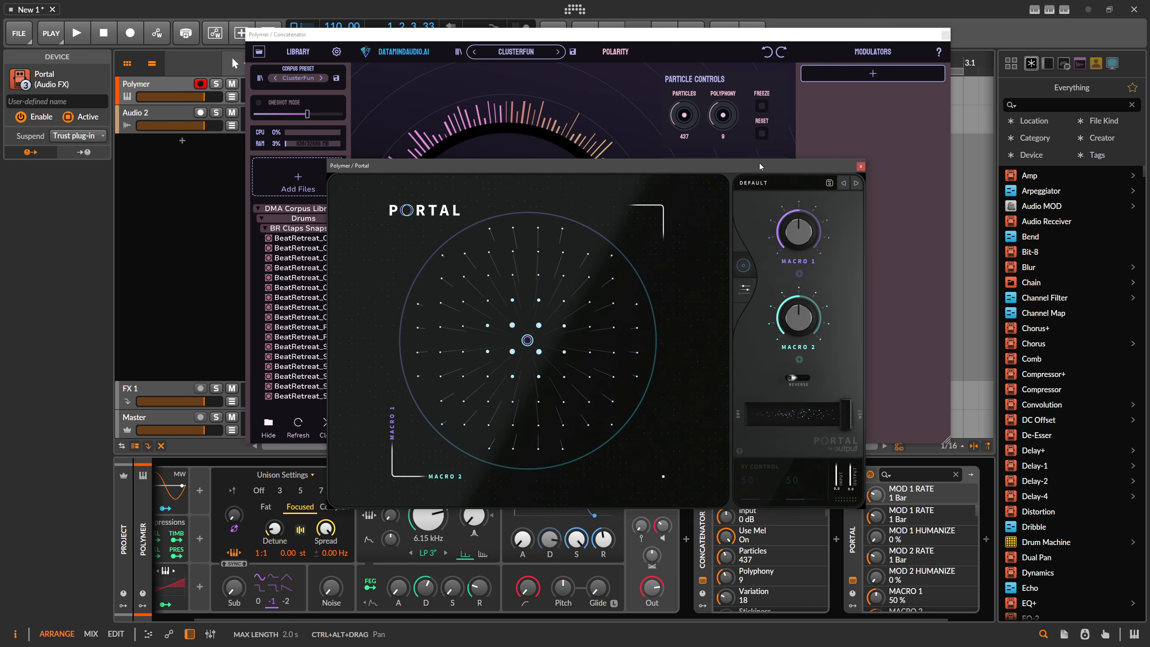
pyautogui.click(860, 168)
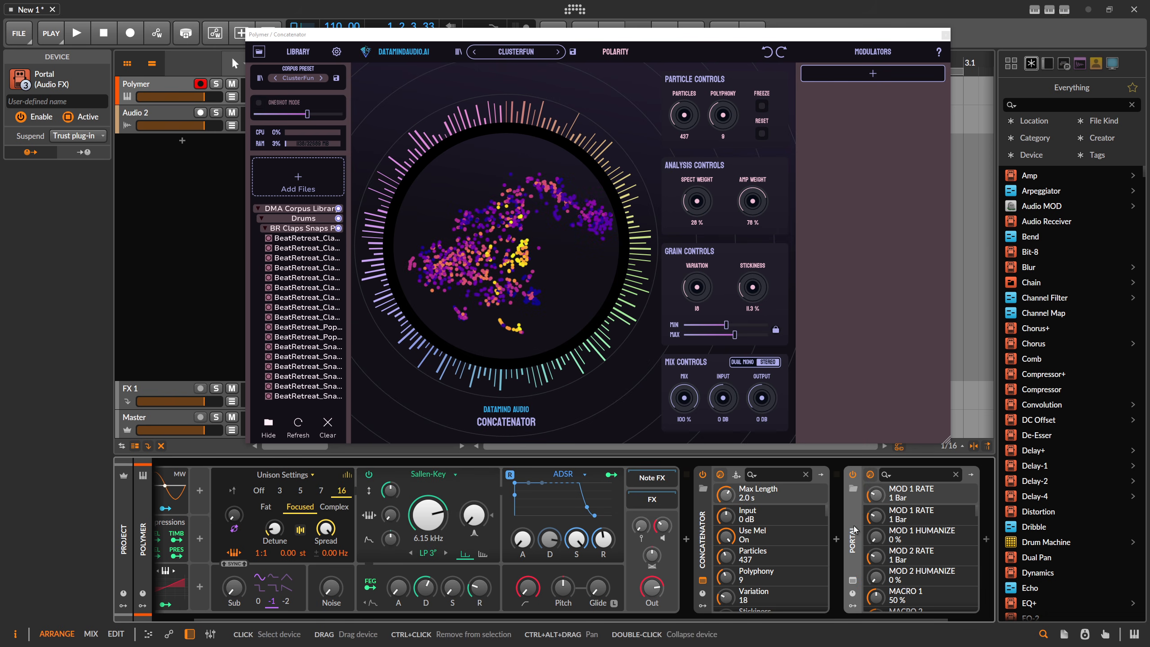
pyautogui.press('Delete')
# - Set Concatenator's Spect Weight to 41 % and Amp Weight to 70 %
pyautogui.moveTo(471, 281)
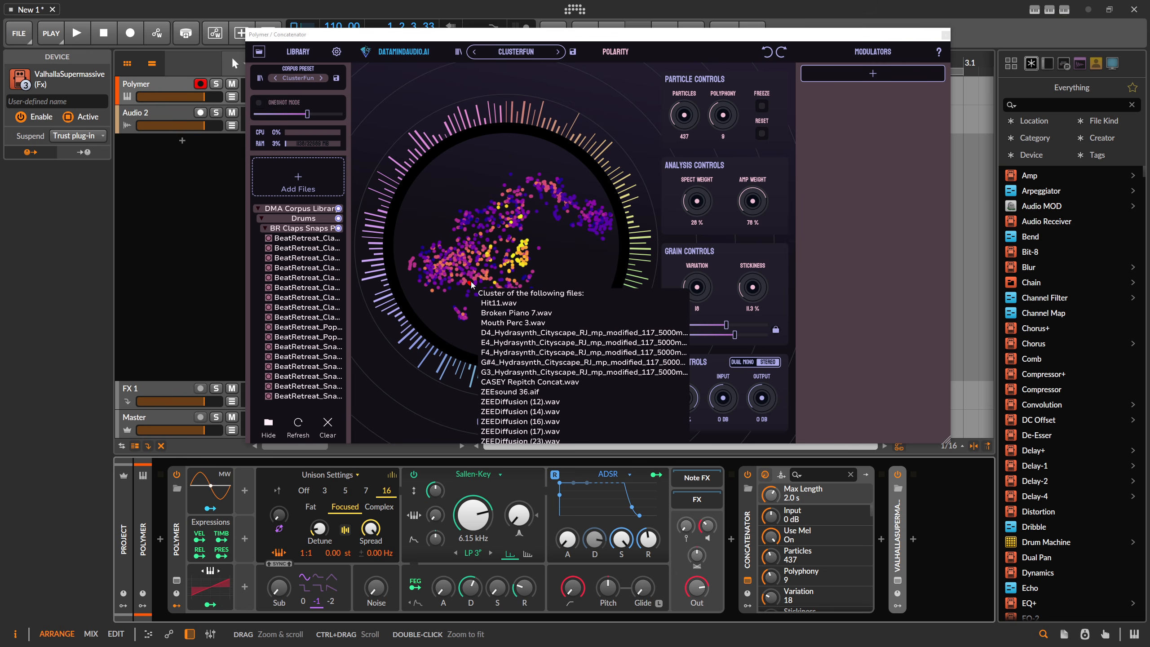
pyautogui.moveTo(698, 205); pyautogui.dragTo(750, 216)
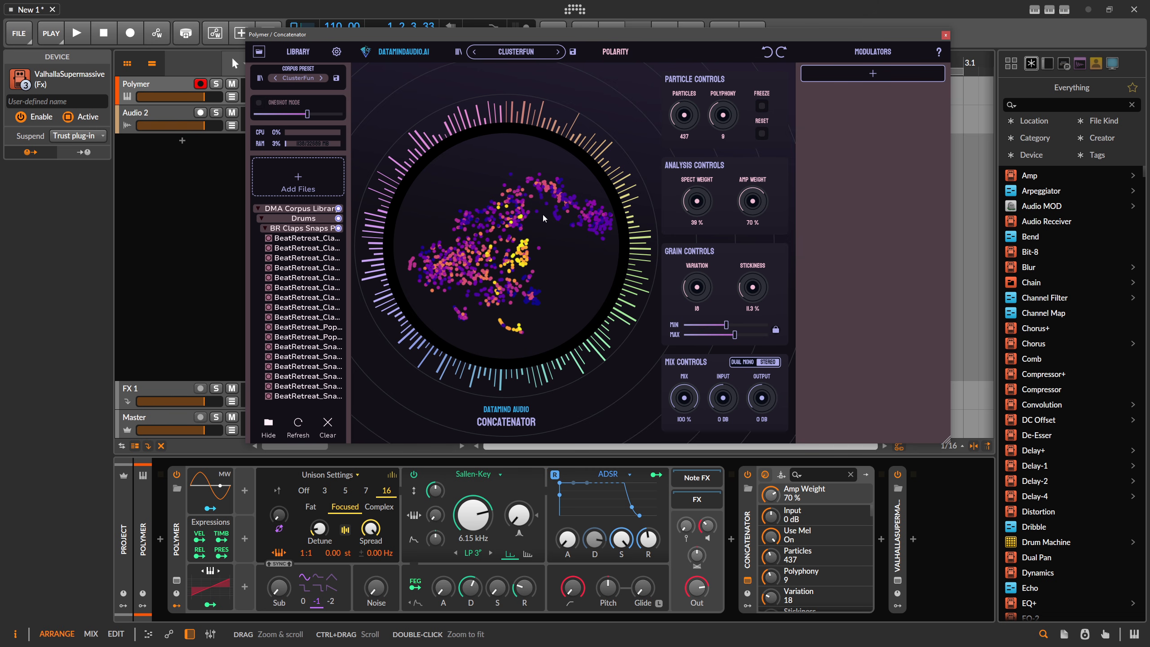
pyautogui.moveTo(705, 208); pyautogui.dragTo(702, 208)
# - Shift the Concatenator window aside and move the Concatenator device from the Polymer track to Audio 2
pyautogui.moveTo(344, 35); pyautogui.dragTo(414, 35)
pyautogui.click(748, 521)
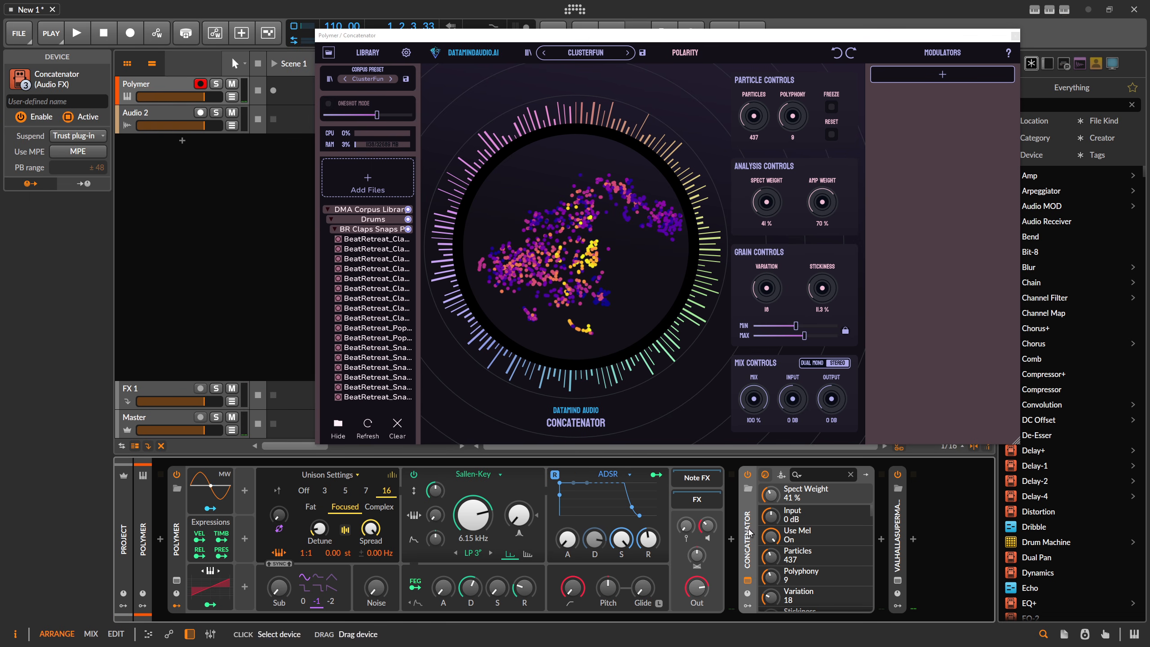
pyautogui.click(166, 118)
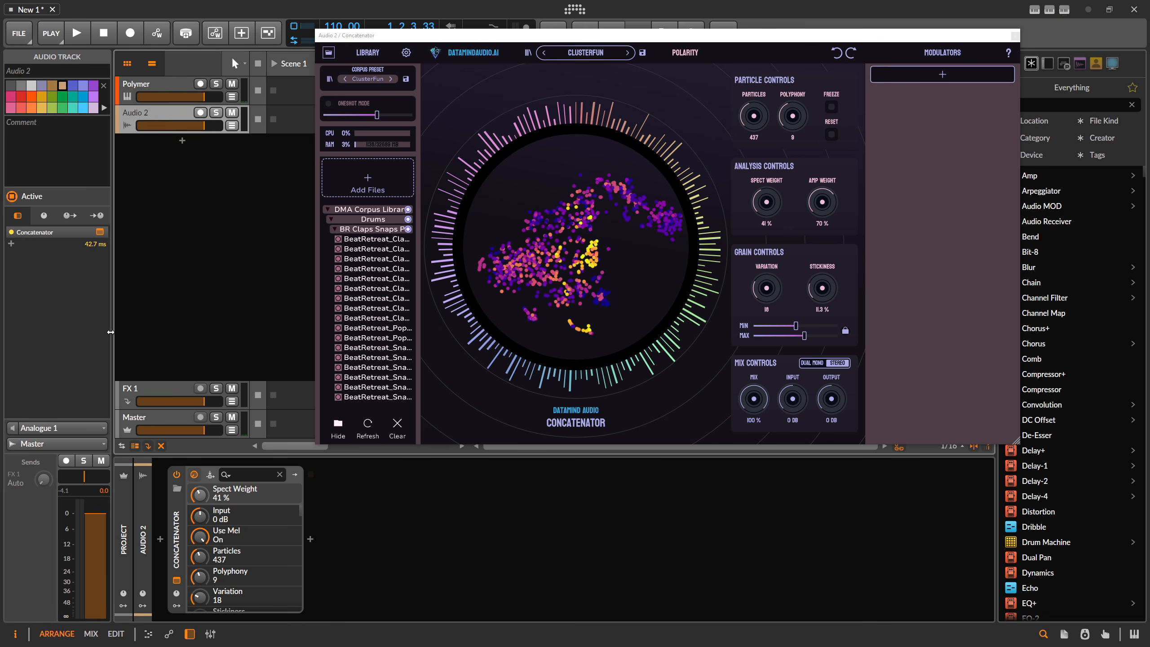
# - Check the input choices of Audio 2, keep Analogue 1 and record-arm the track
pyautogui.click(64, 428)
pyautogui.click(124, 280)
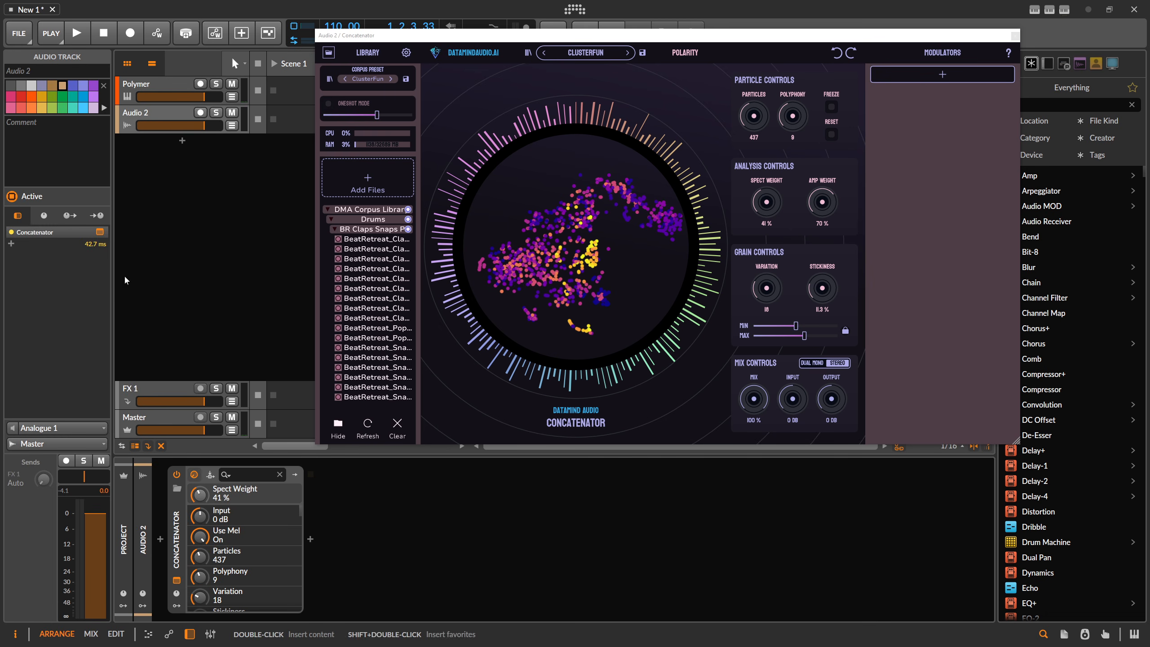
pyautogui.click(176, 119)
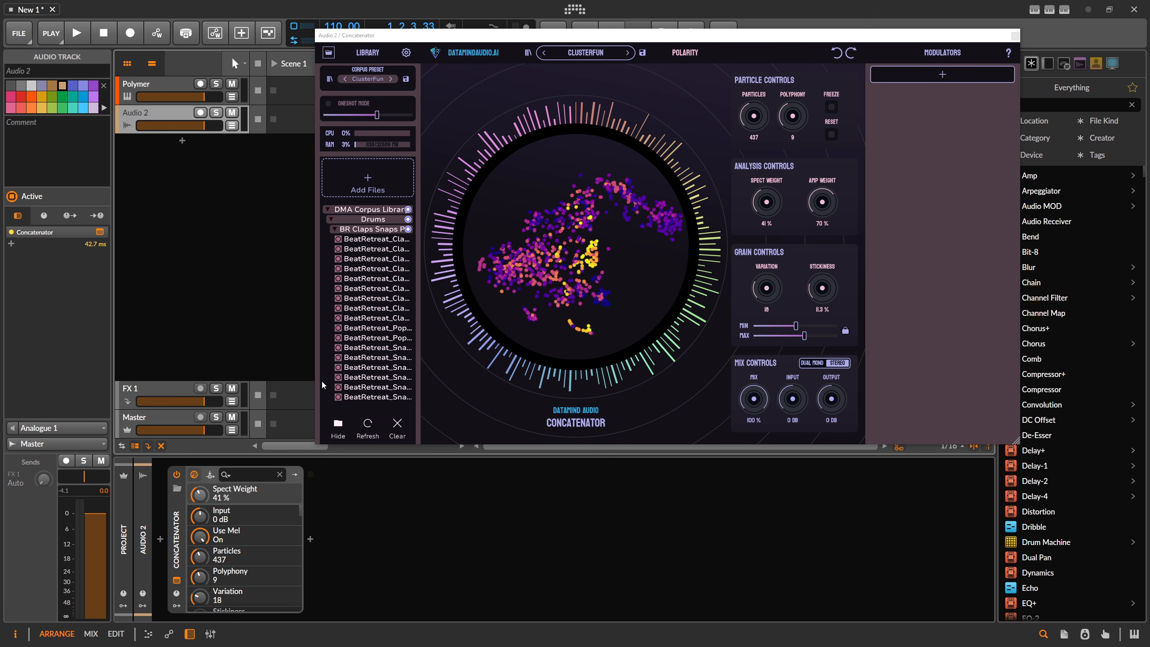
pyautogui.click(201, 113)
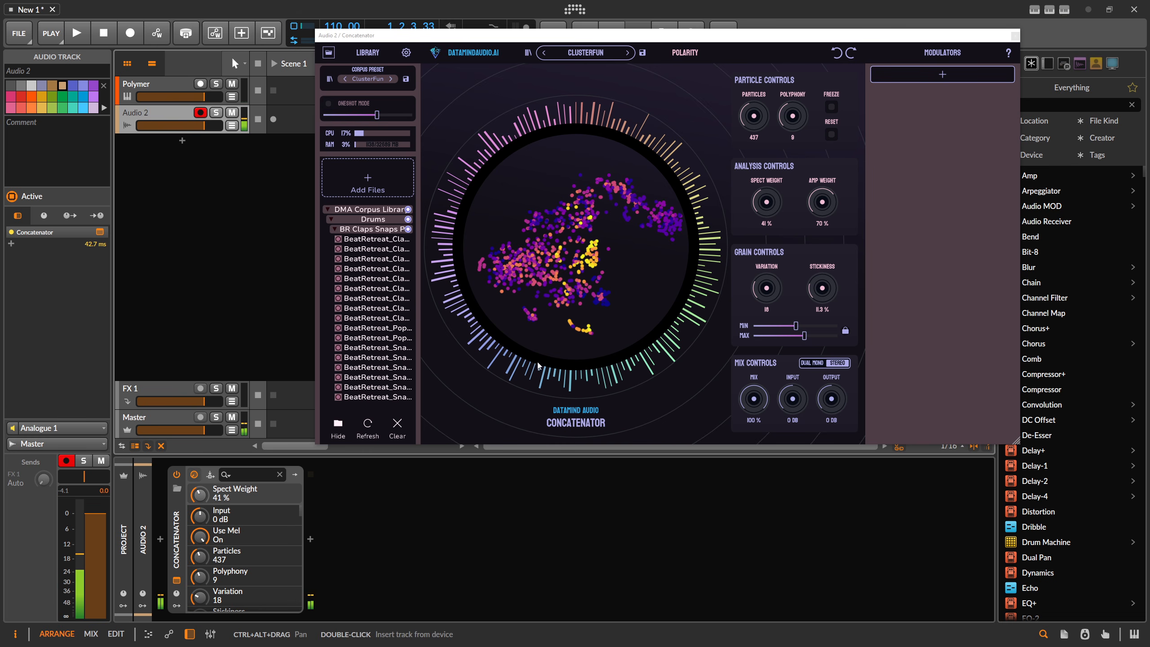
pyautogui.click(200, 112)
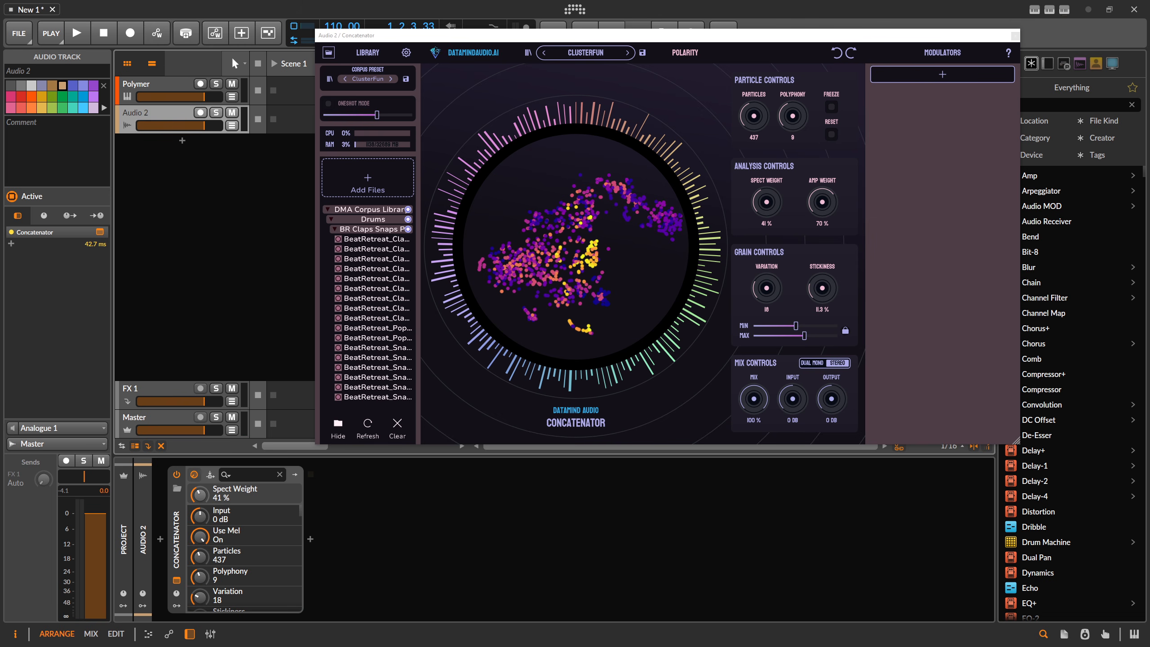
pyautogui.click(201, 113)
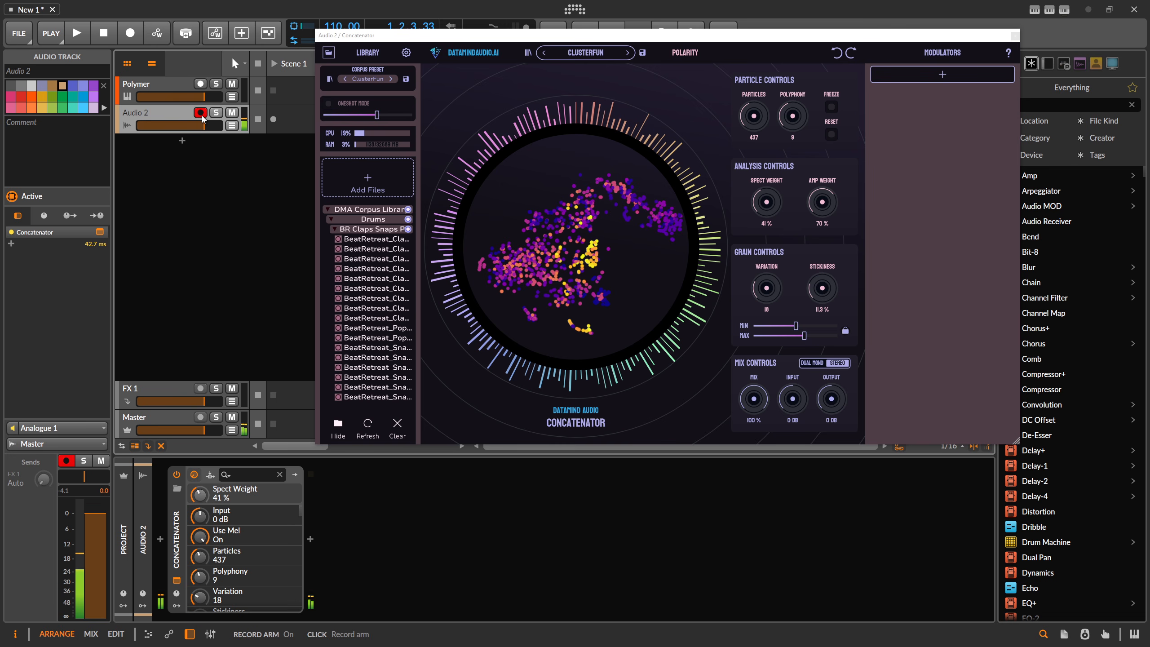
# - Set Concatenator's Variation to 13 and Stickiness to 99.2 % on the live input, and disarm Audio 2
pyautogui.moveTo(775, 288); pyautogui.dragTo(769, 319)
pyautogui.moveTo(821, 288); pyautogui.dragTo(848, 211)
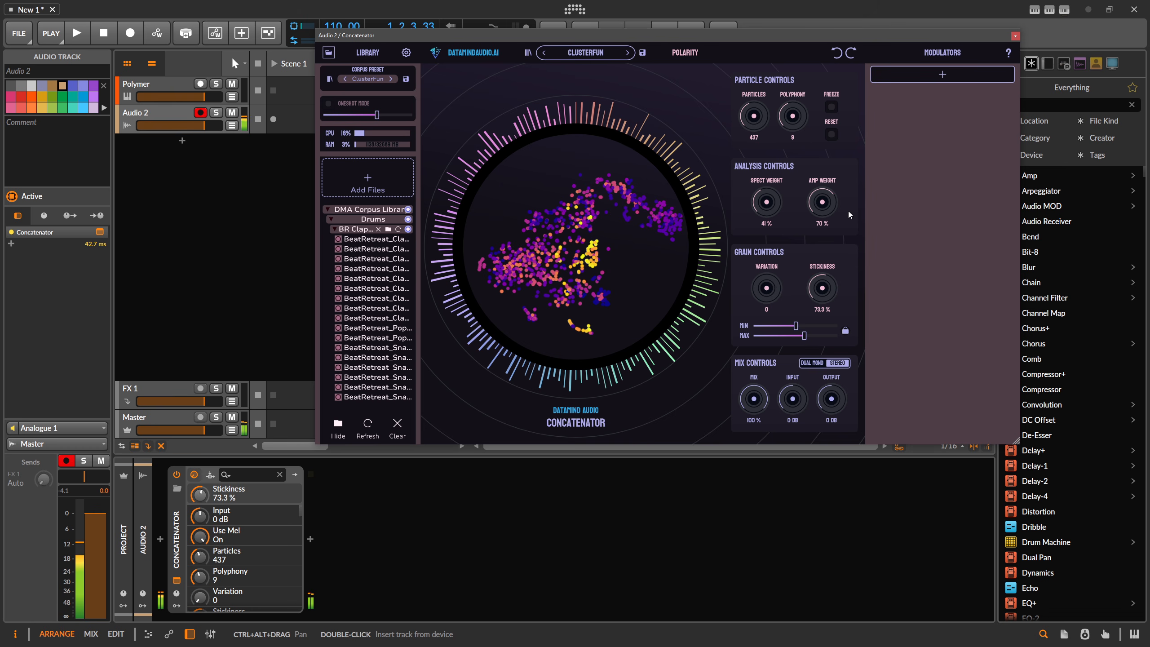
pyautogui.moveTo(824, 286); pyautogui.dragTo(837, 253)
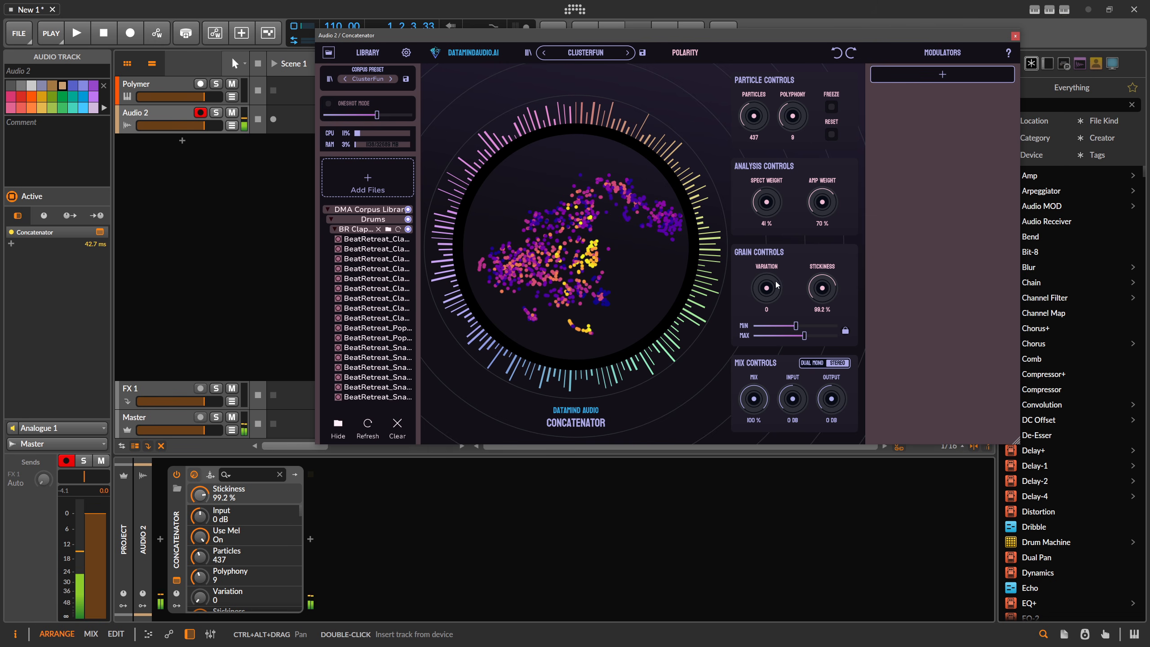
pyautogui.moveTo(776, 285); pyautogui.dragTo(780, 257)
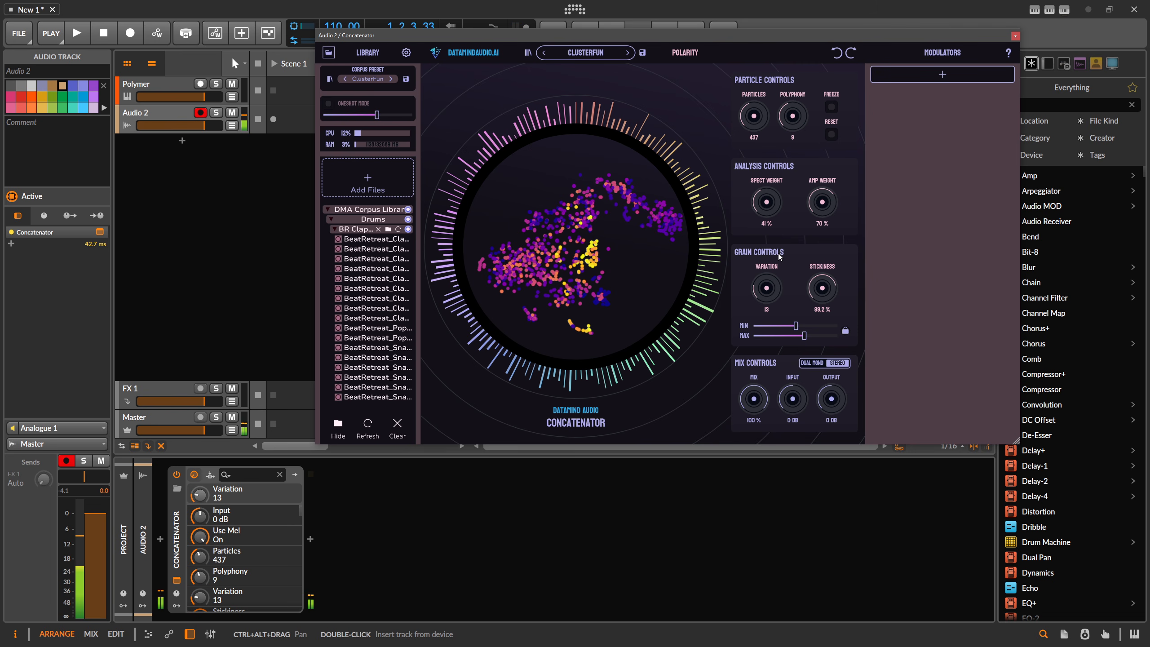
pyautogui.click(201, 113)
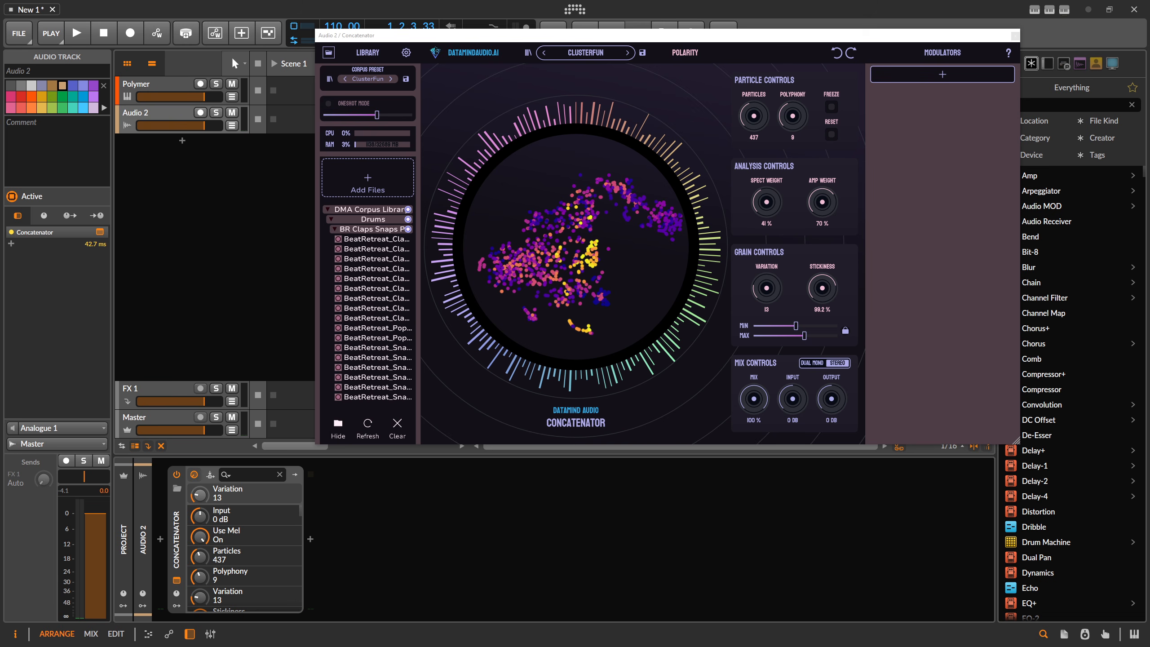
pyautogui.moveTo(598, 44); pyautogui.dragTo(553, 77)
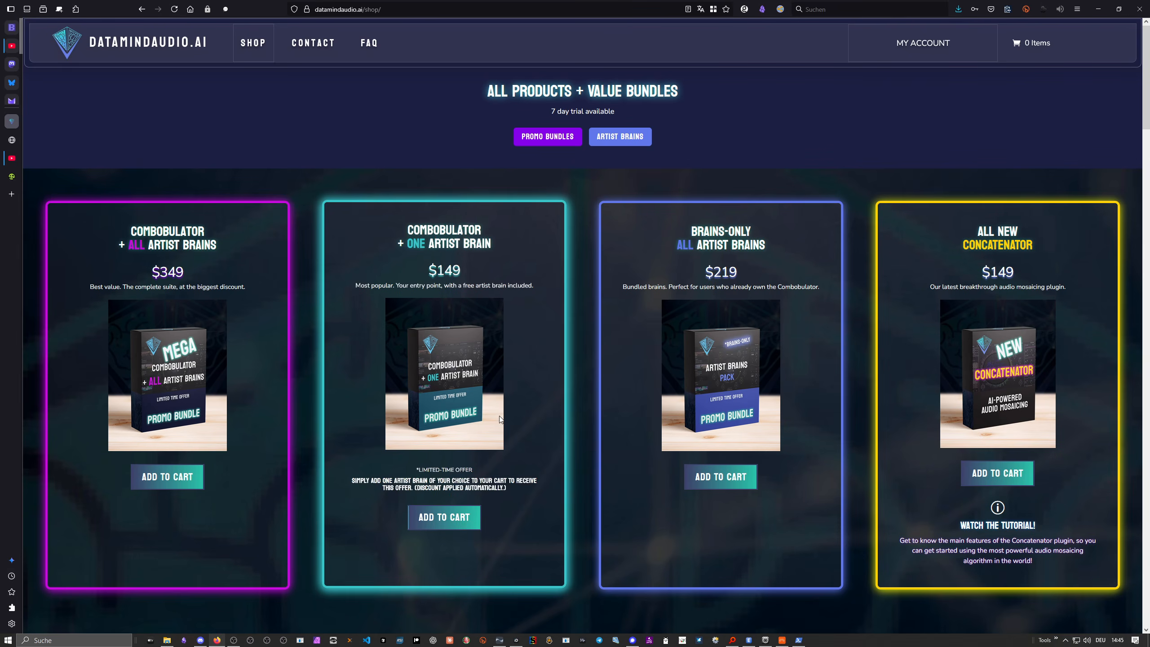
# - Examine the Krotos Reformer Pro page and compare it with the Concatenator offer and description on the DataMind Audio shop page
pyautogui.click(11, 176)
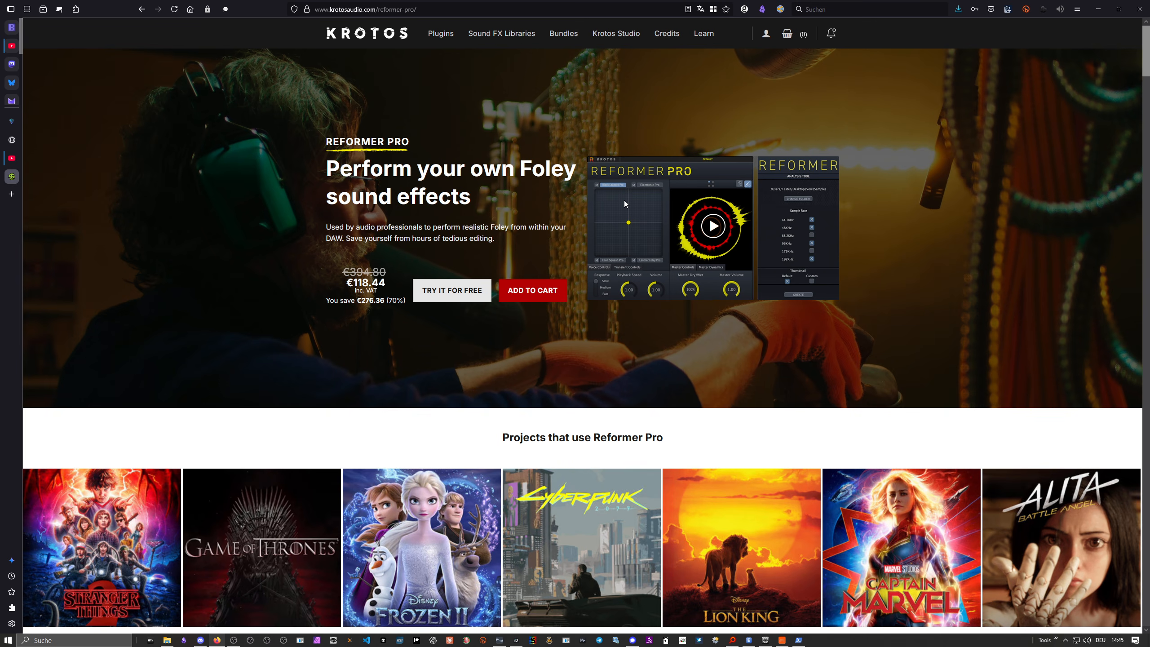
pyautogui.scroll(-2, 636, 200)
pyautogui.scroll(2, 647, 205)
pyautogui.click(15, 126)
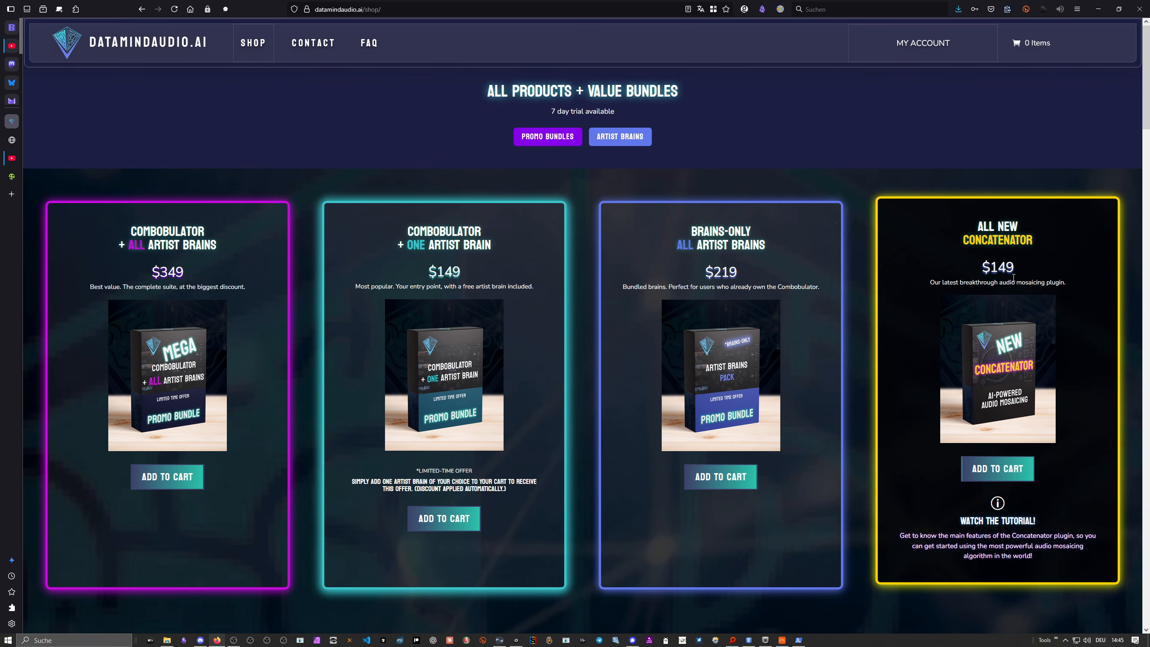
pyautogui.scroll(-5, 1015, 295)
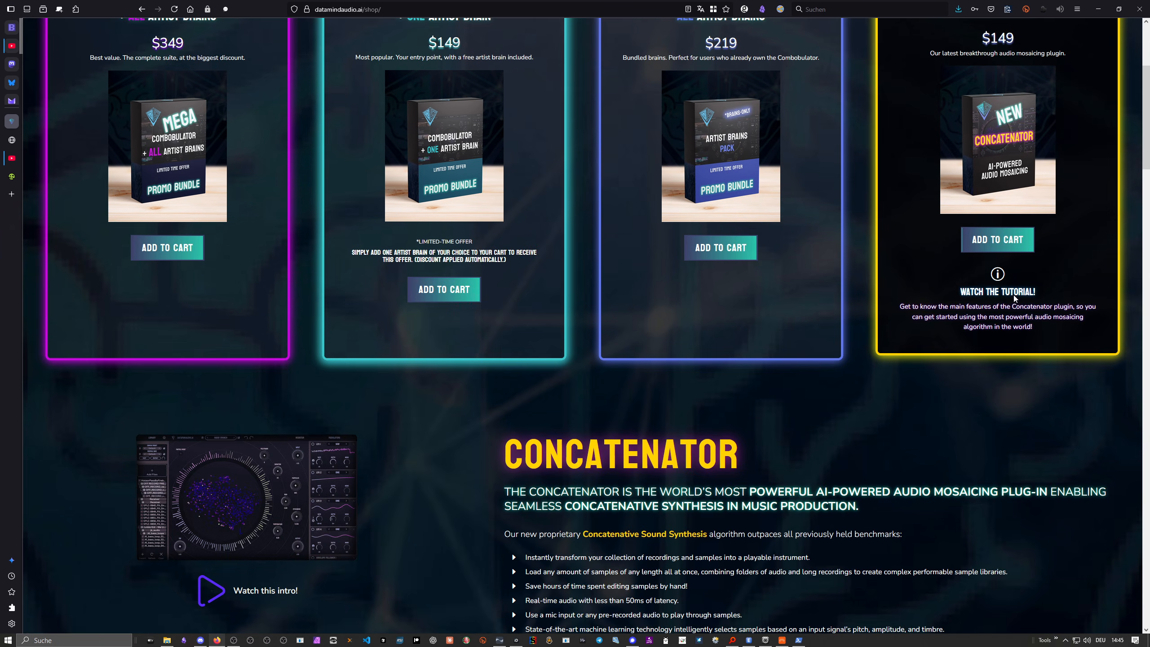
pyautogui.scroll(5, 1009, 289)
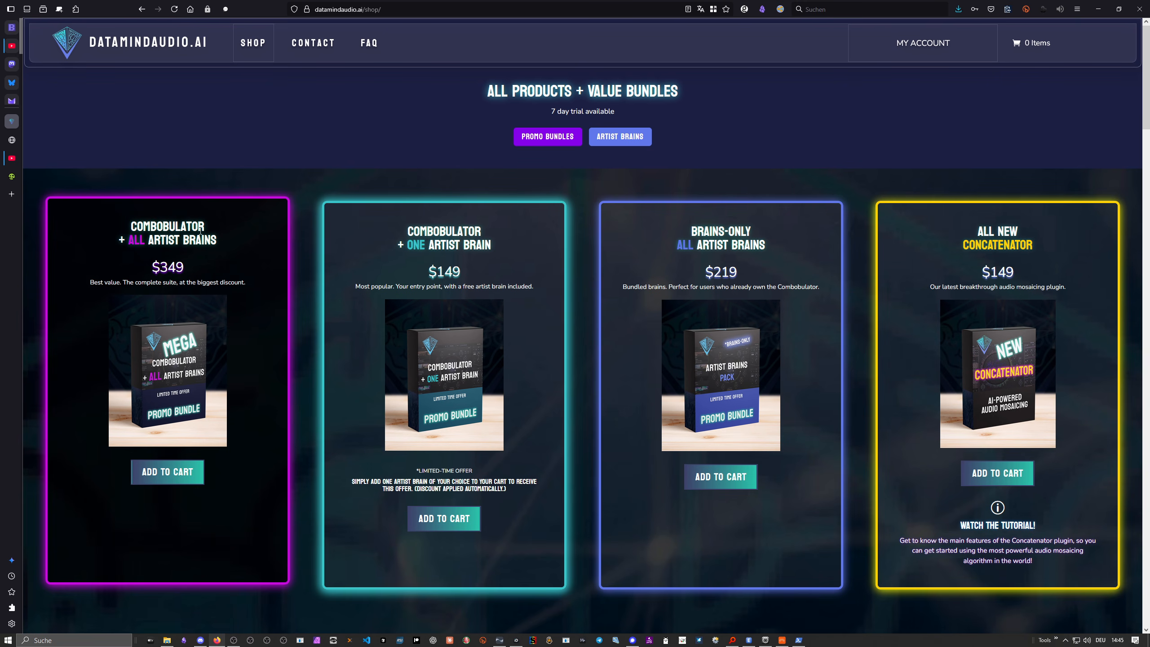
# - Examine the Artist Brains selection in the DataMind Audio shop, together with the Combobulator and Concatenator product descriptions
pyautogui.click(608, 141)
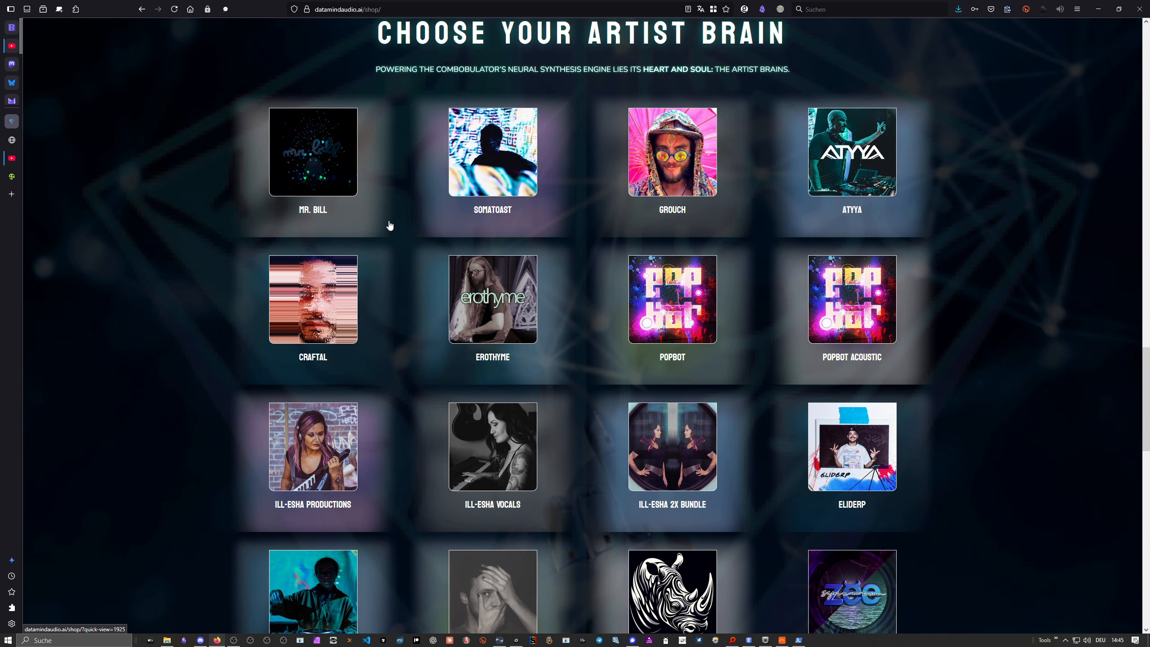
pyautogui.scroll(6, 343, 237)
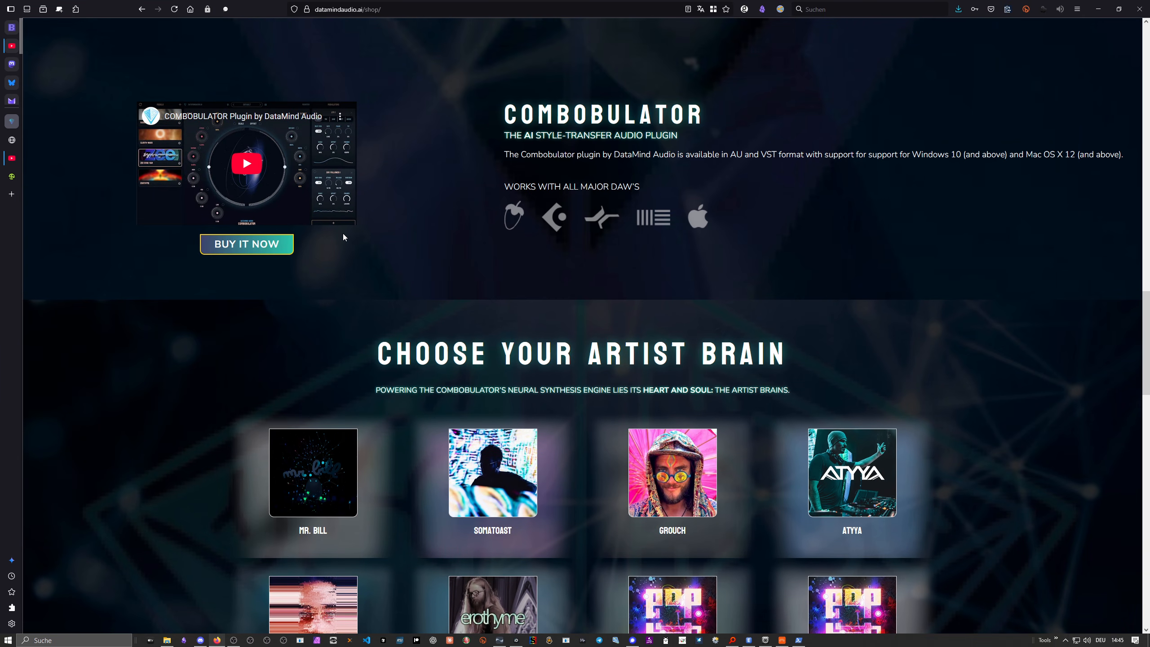
pyautogui.scroll(-3, 343, 237)
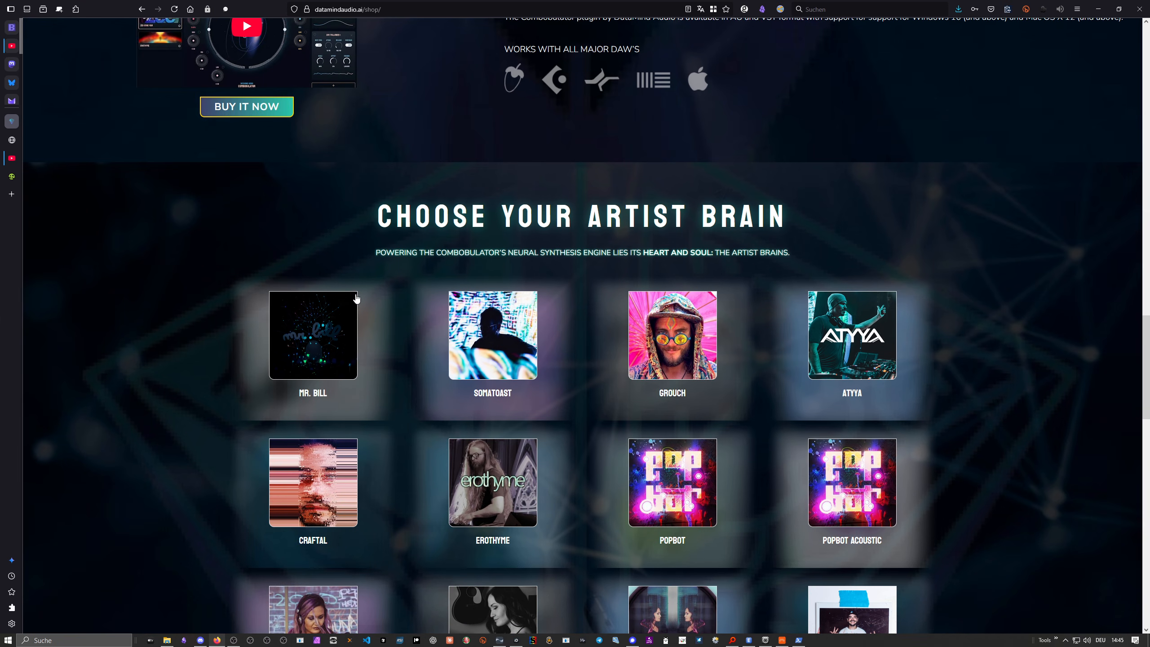
pyautogui.scroll(3, 356, 297)
pyautogui.scroll(-3, 353, 309)
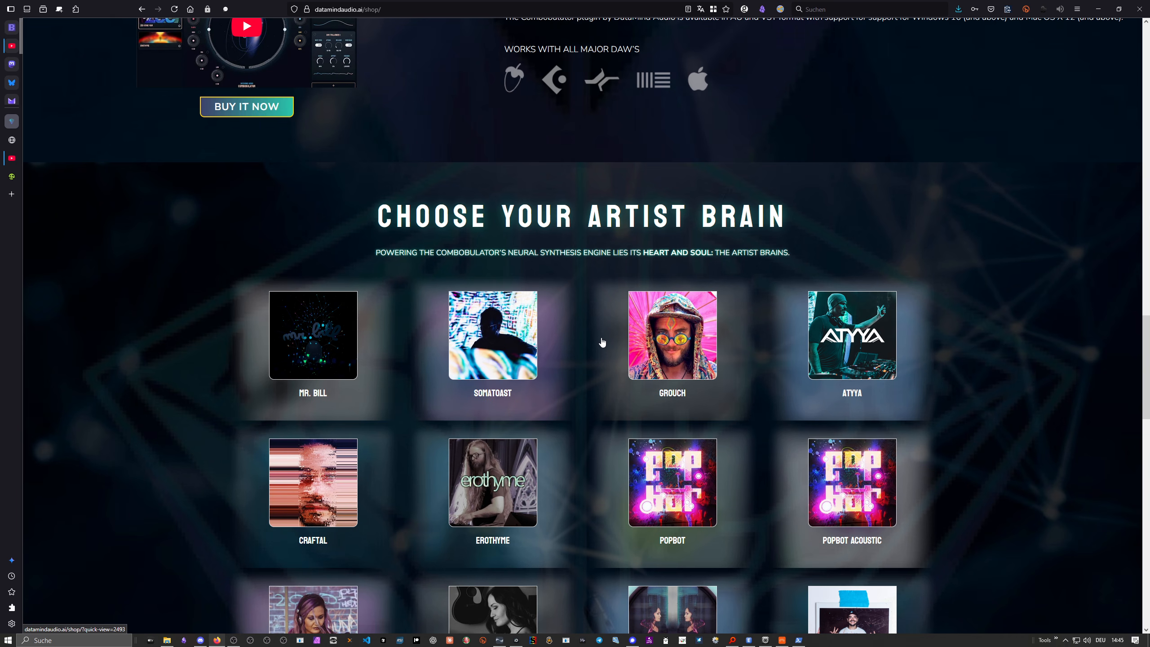
pyautogui.scroll(5, 602, 343)
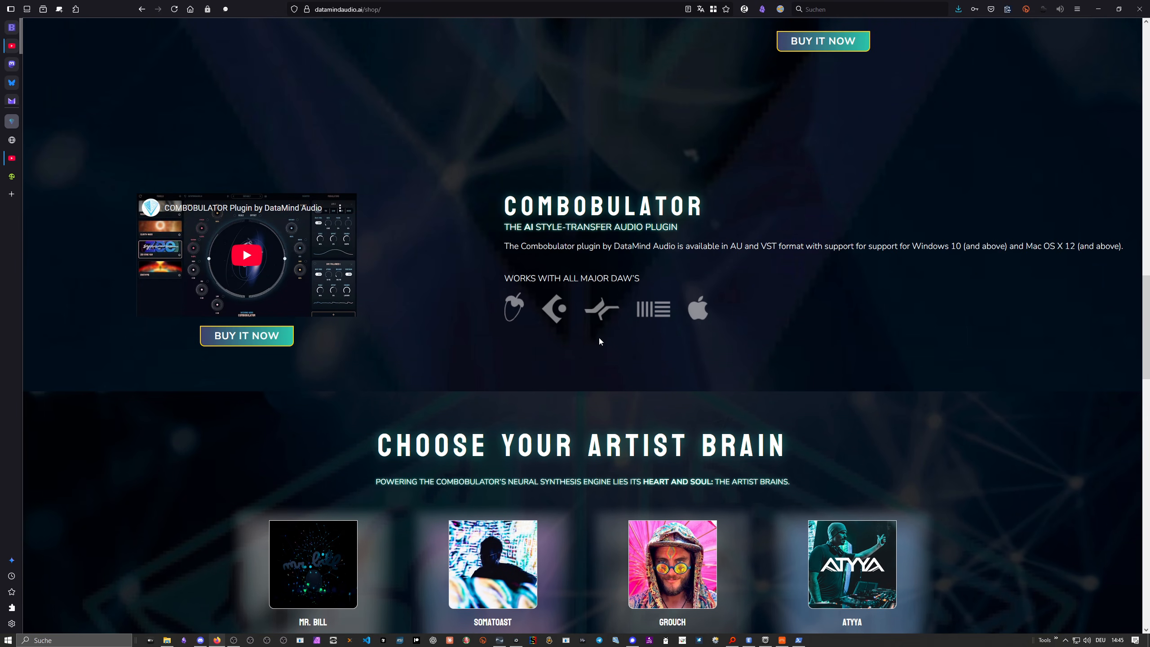
pyautogui.scroll(6, 594, 339)
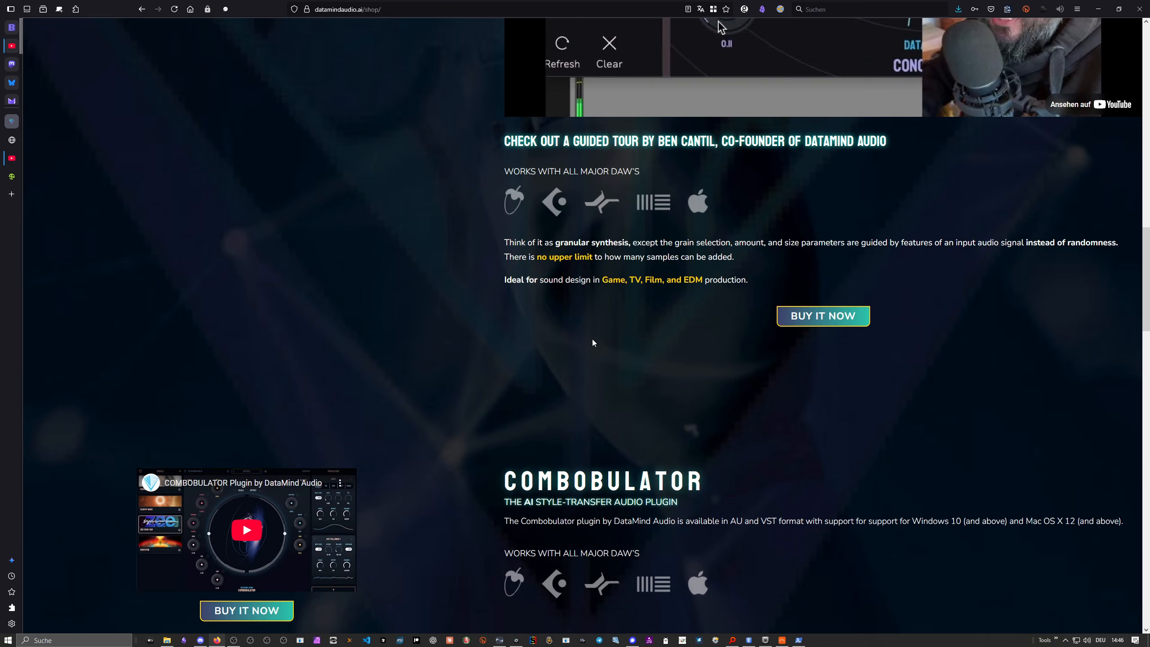
pyautogui.scroll(20, 592, 343)
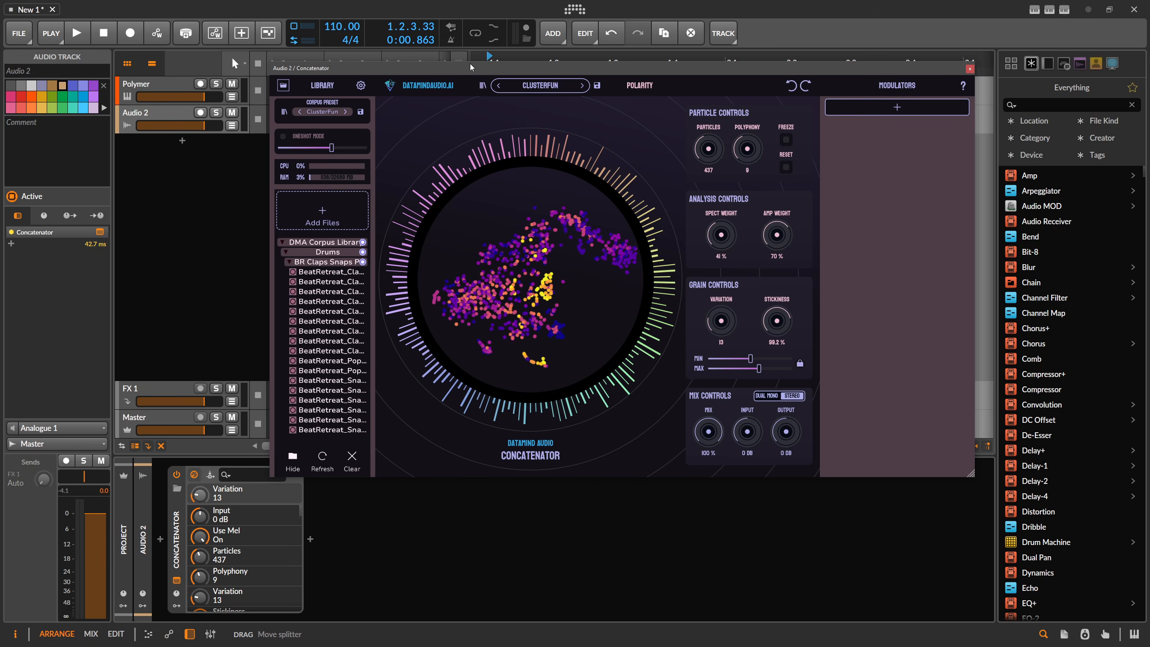
# - Move the Concatenator device from Audio 2 back to the Polymer track and clear all samples from its corpus
pyautogui.moveTo(471, 64); pyautogui.dragTo(479, 82)
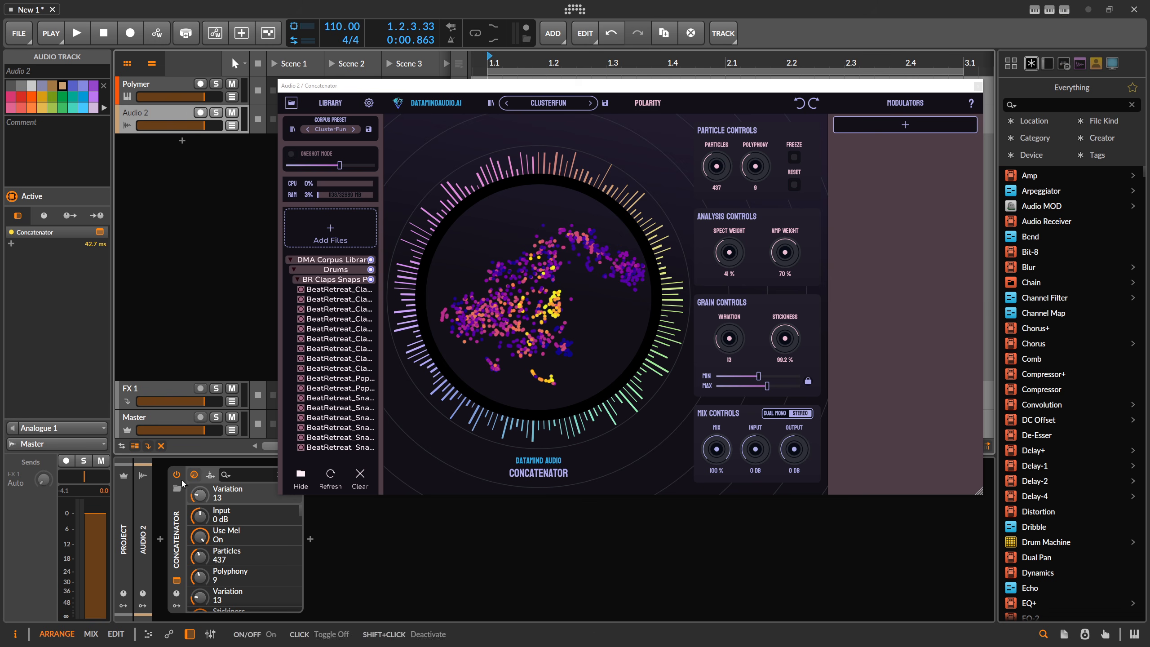
pyautogui.moveTo(182, 480); pyautogui.dragTo(162, 146)
pyautogui.click(159, 88)
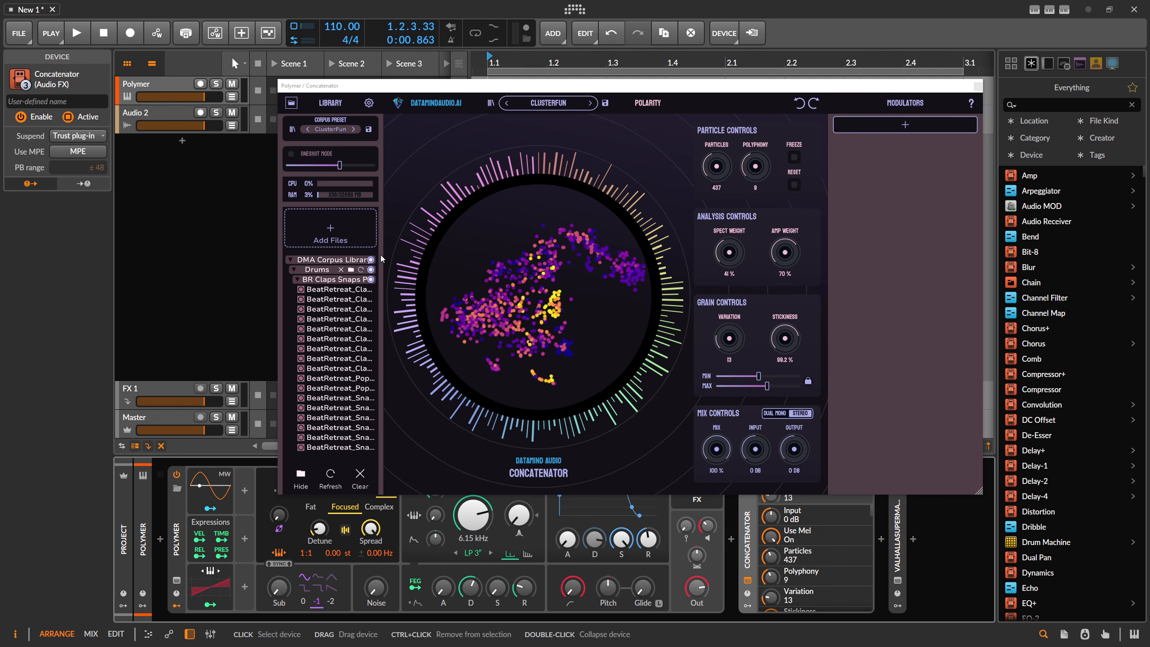
pyautogui.click(360, 473)
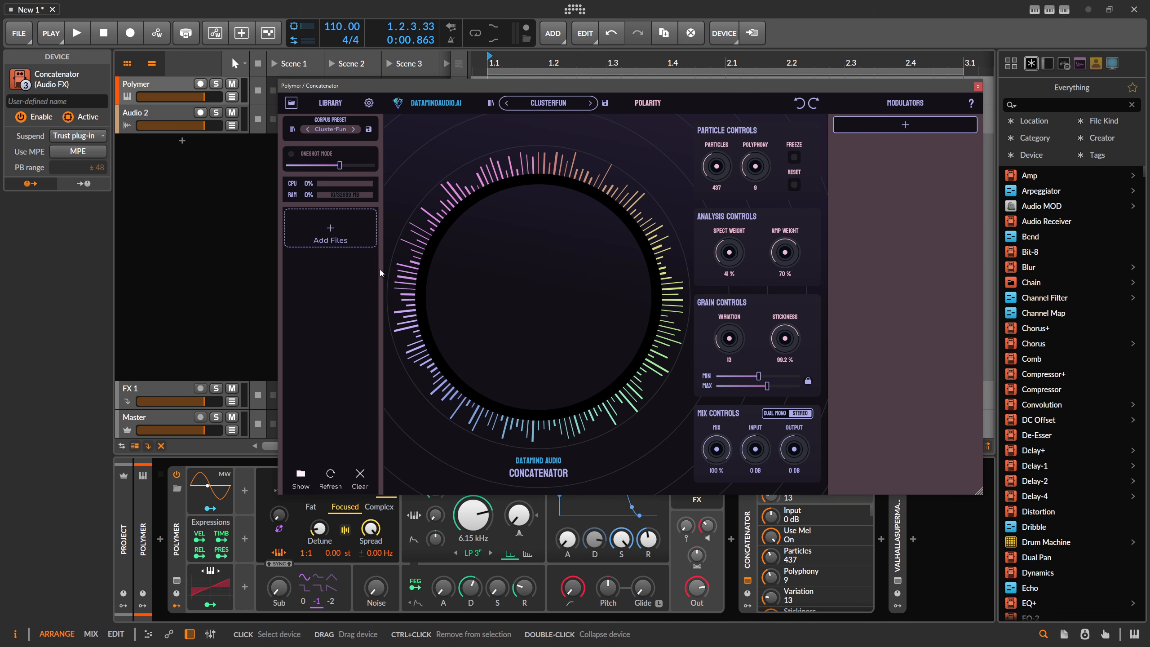
# - Switch to Resonic Pro, place its window beside Concatenator's file area, and audition 2025-02-18_AMB_Synthwaver 2025-02-20.mp3 at several positions
pyautogui.moveTo(482, 83); pyautogui.dragTo(438, 67)
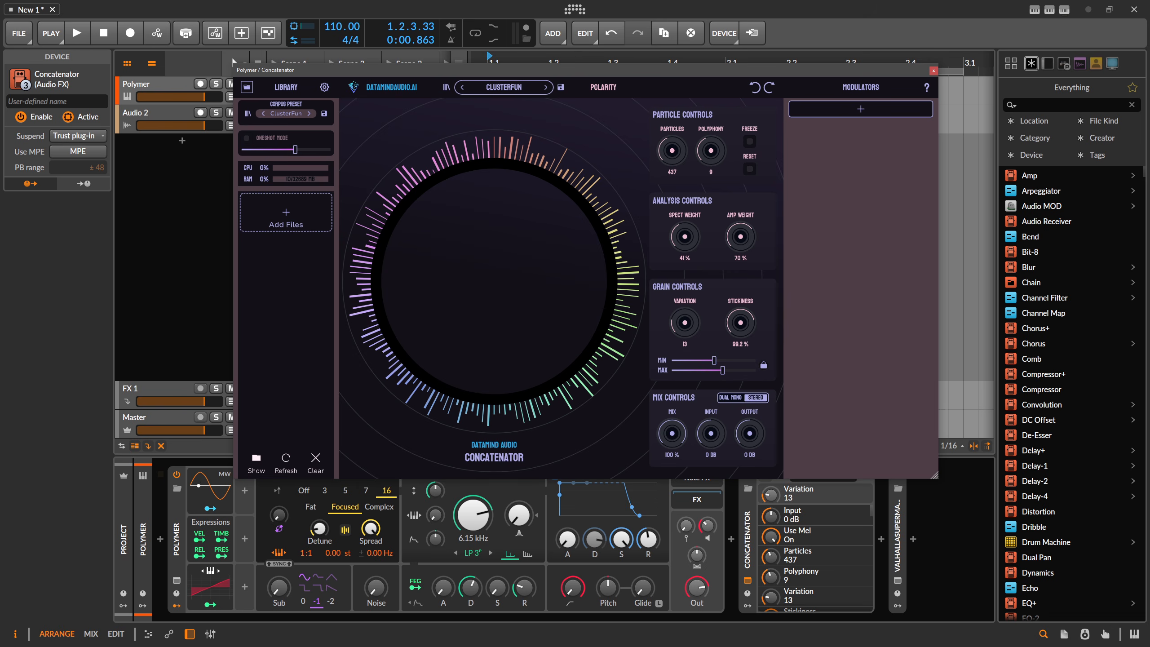
pyautogui.hotkey('alt', 'Tab')
pyautogui.moveTo(255, 17); pyautogui.dragTo(769, 241)
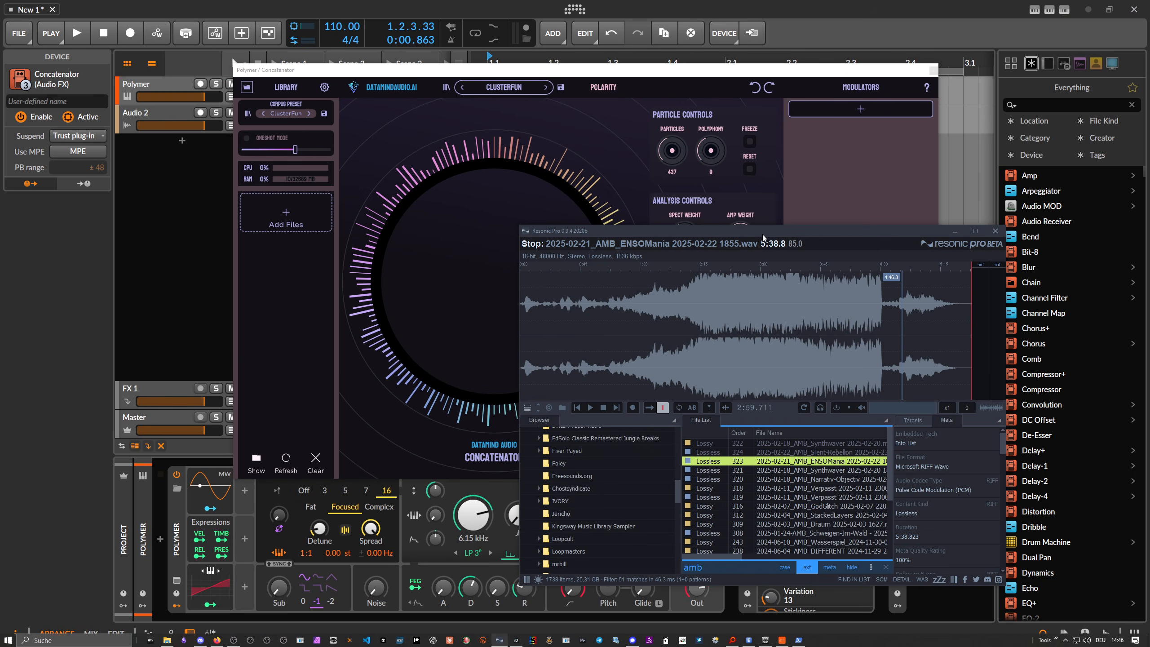
pyautogui.click(781, 452)
pyautogui.click(783, 443)
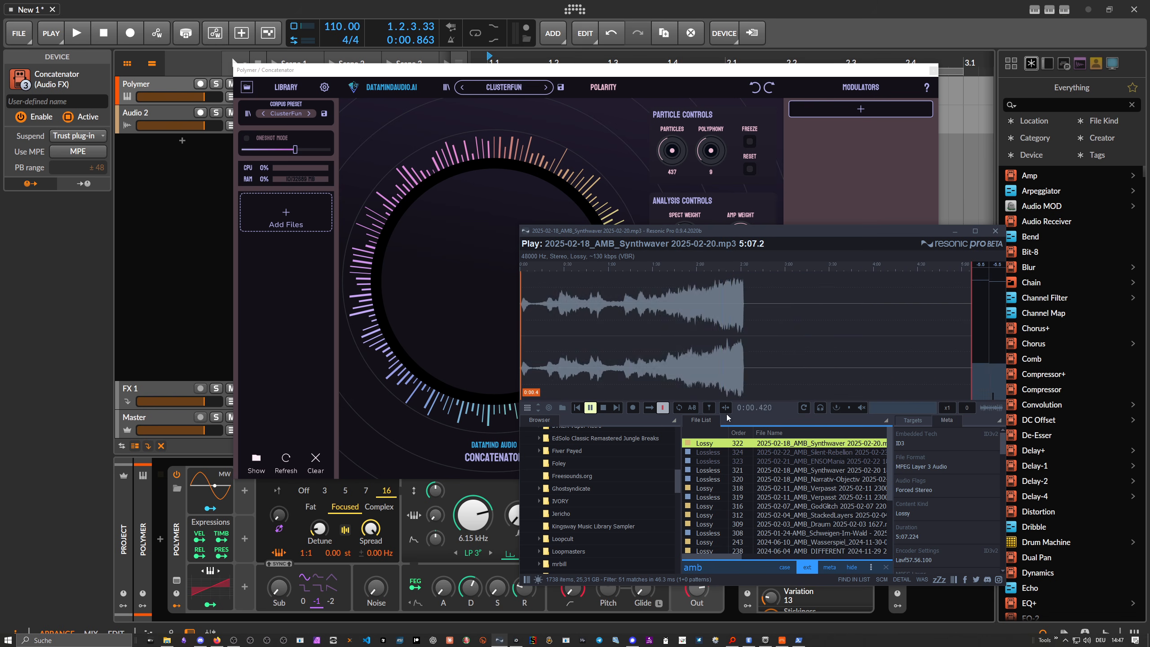
pyautogui.click(724, 358)
pyautogui.click(758, 347)
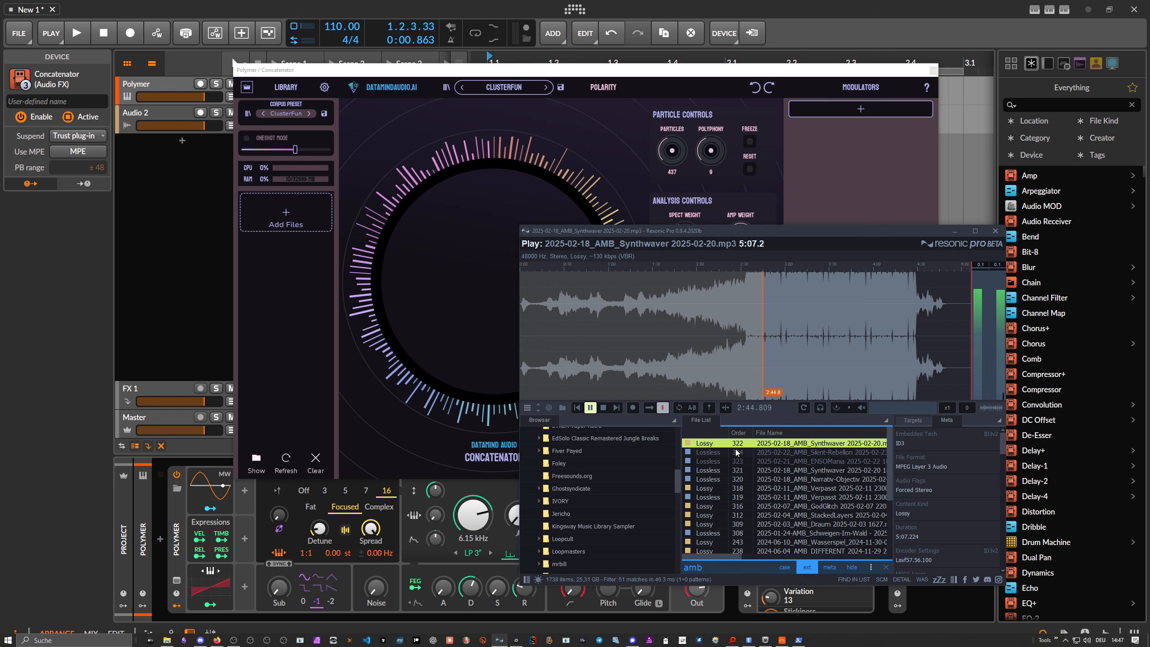
# - Add 2025-02-18_AMB_Synthwaver 2025-02-20.mp3 to Concatenator's corpus and audition grains from different clusters of its map
pyautogui.moveTo(778, 448); pyautogui.dragTo(290, 211)
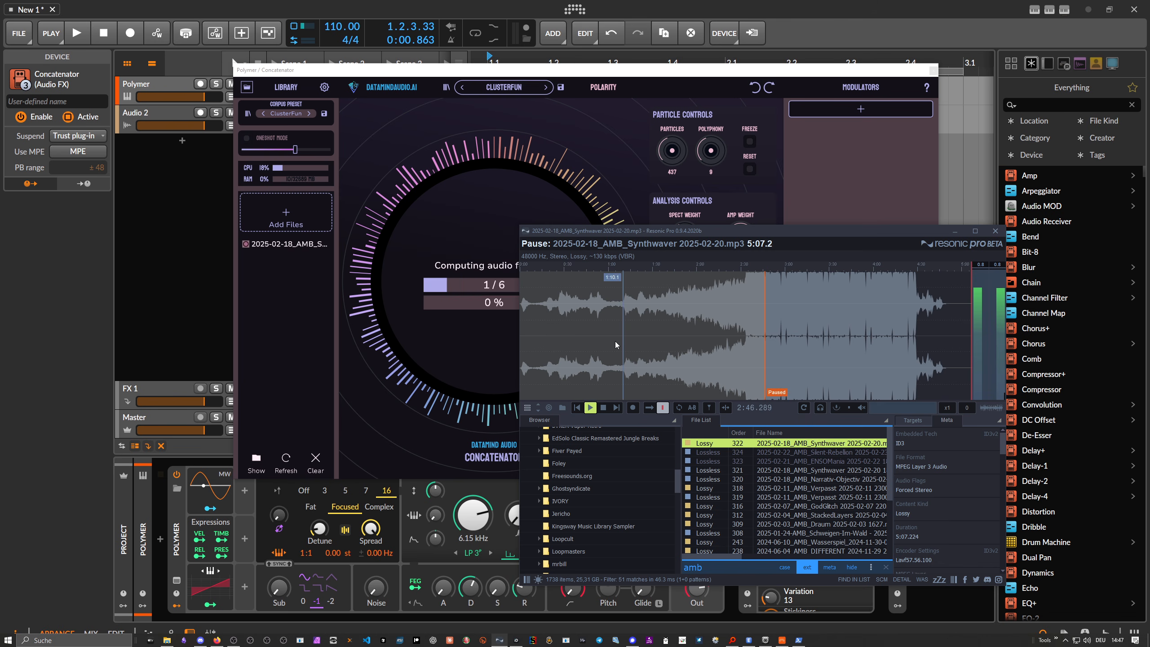
pyautogui.click(293, 275)
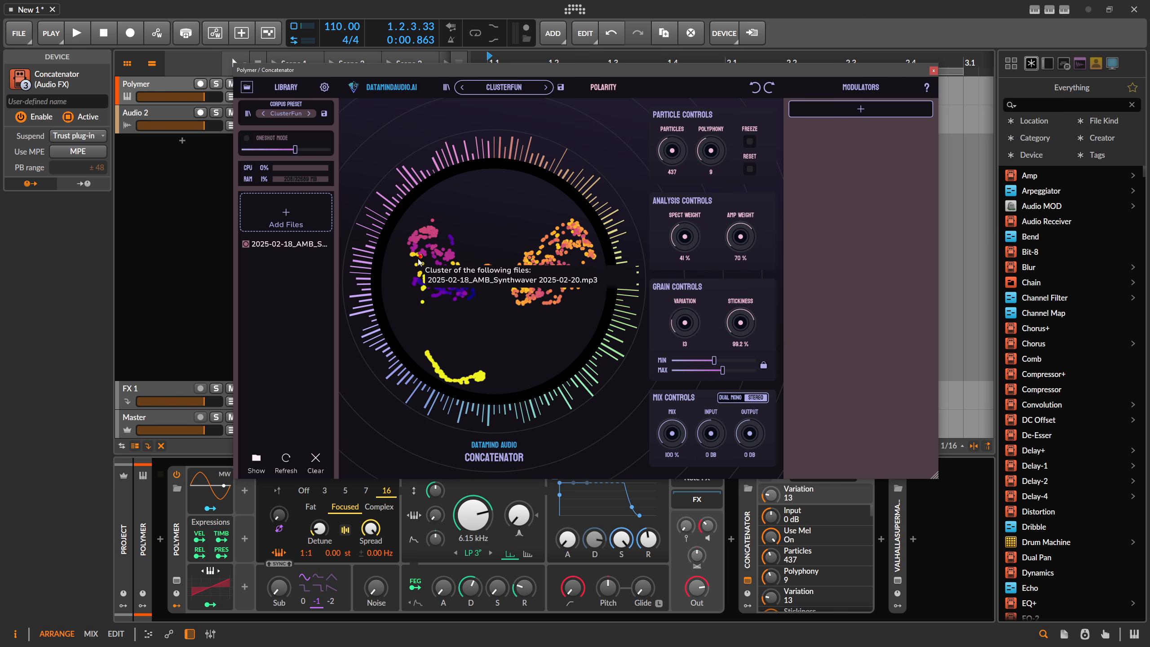
pyautogui.click(438, 269)
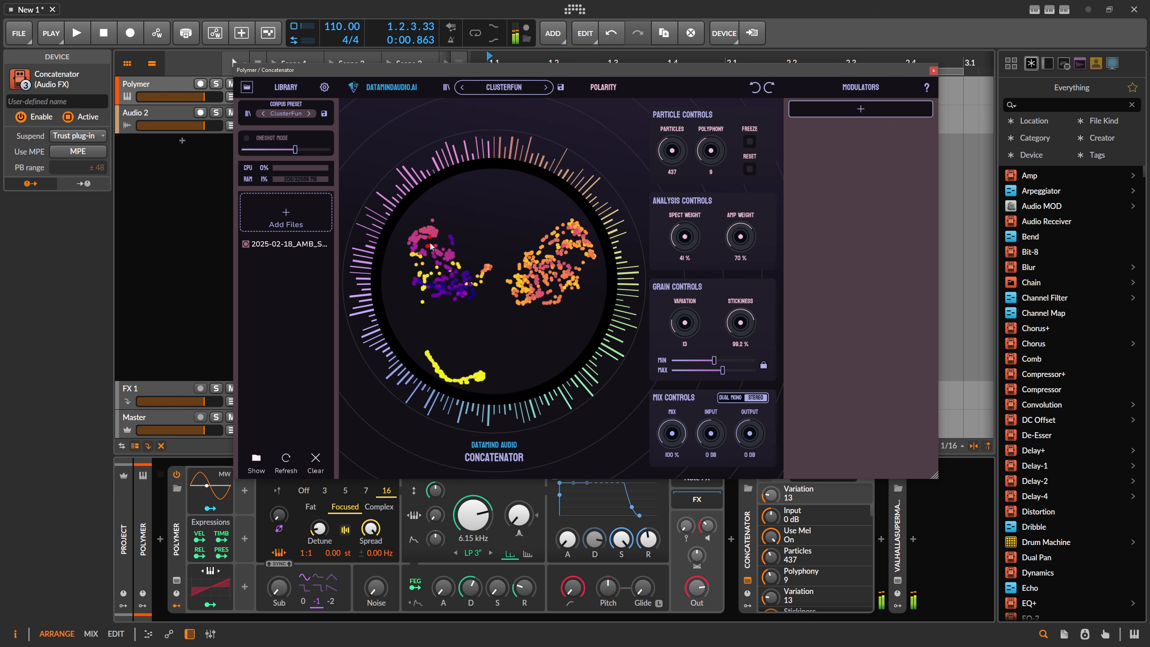
pyautogui.moveTo(429, 246)
pyautogui.mouseDown()
pyautogui.moveTo(414, 240)
pyautogui.moveTo(423, 280)
pyautogui.moveTo(455, 294)
pyautogui.mouseUp()
pyautogui.moveTo(582, 241)
pyautogui.mouseDown()
pyautogui.moveTo(572, 226)
pyautogui.moveTo(545, 254)
pyautogui.mouseUp()
# - Record-arm the Polymer track and compare Concatenator's Mix at 0 % and 100 % while playing the synth
pyautogui.click(669, 500)
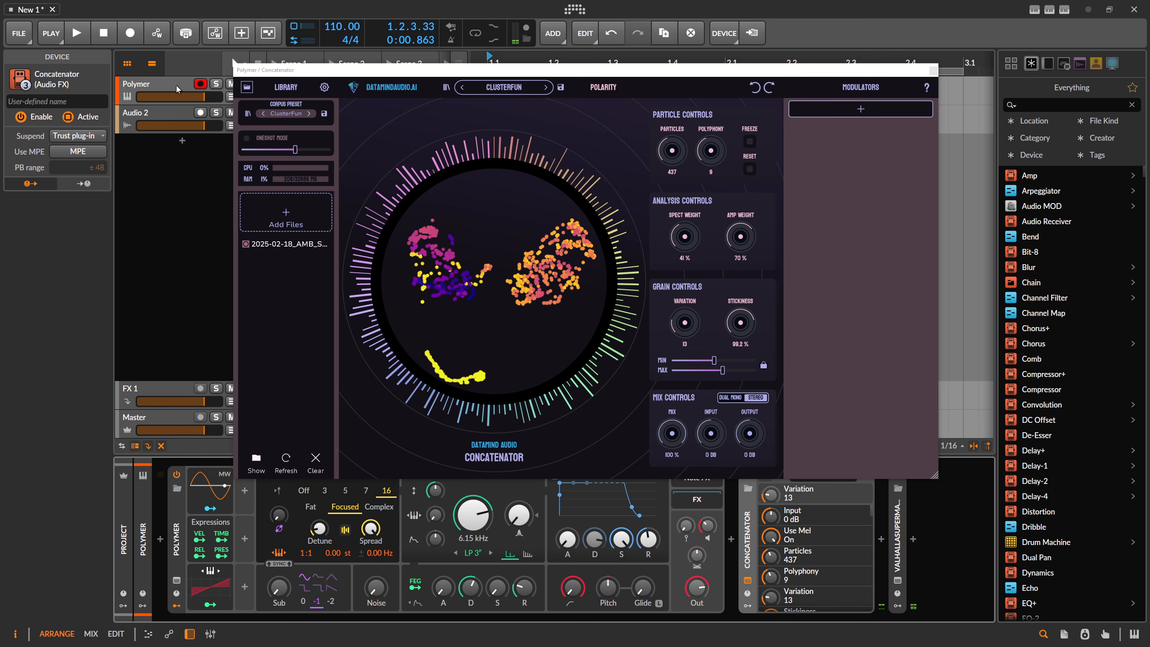
pyautogui.moveTo(672, 433); pyautogui.dragTo(672, 498)
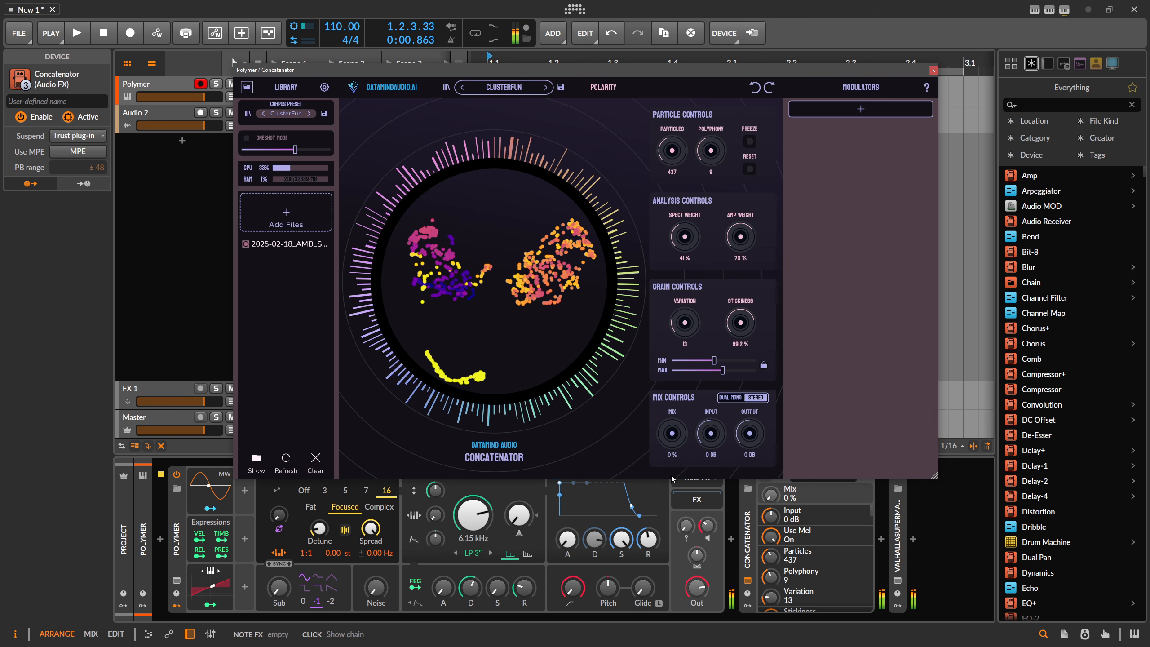
pyautogui.moveTo(673, 433); pyautogui.dragTo(704, 254)
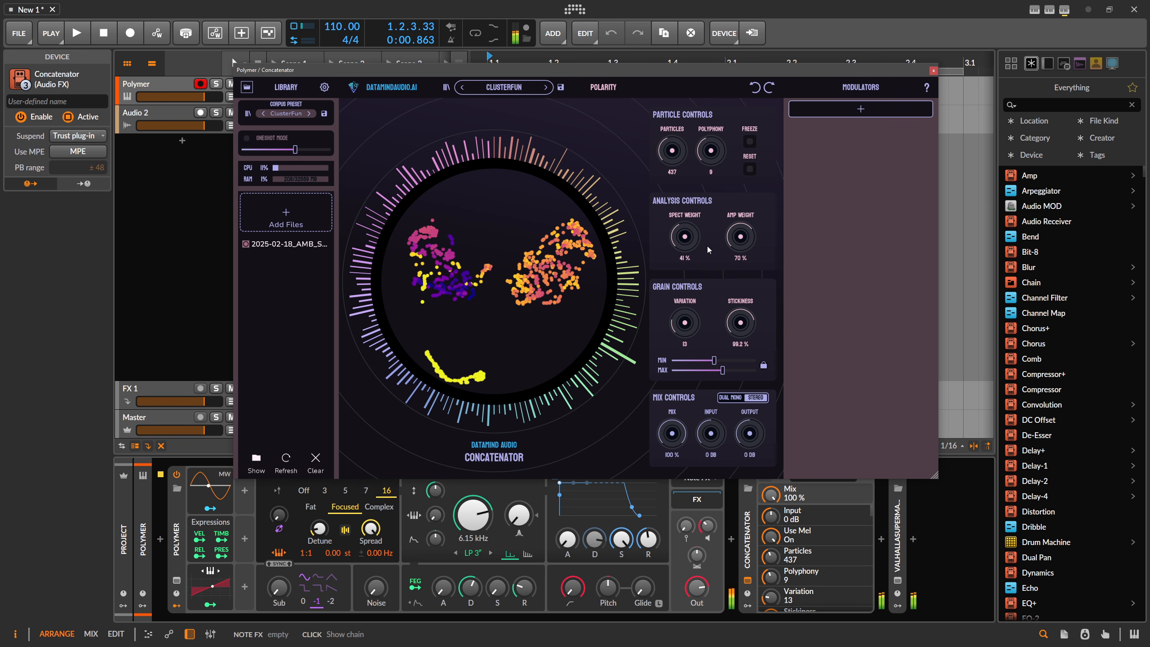
# - Set Concatenator's Stickiness to 14.4 %, Variation to 8, minimum grain length to 20.6 ms and Mix to 100 %
pyautogui.moveTo(674, 430); pyautogui.dragTo(673, 466)
pyautogui.moveTo(746, 332); pyautogui.dragTo(734, 409)
pyautogui.moveTo(697, 365); pyautogui.dragTo(686, 343)
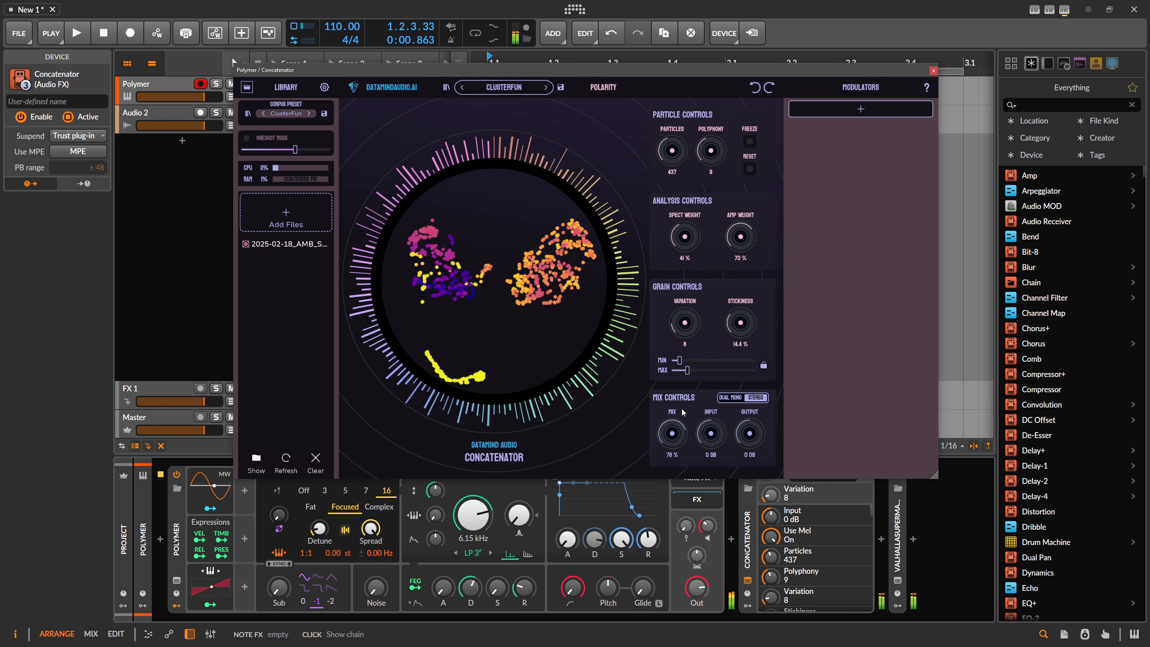
pyautogui.moveTo(678, 425); pyautogui.dragTo(686, 361)
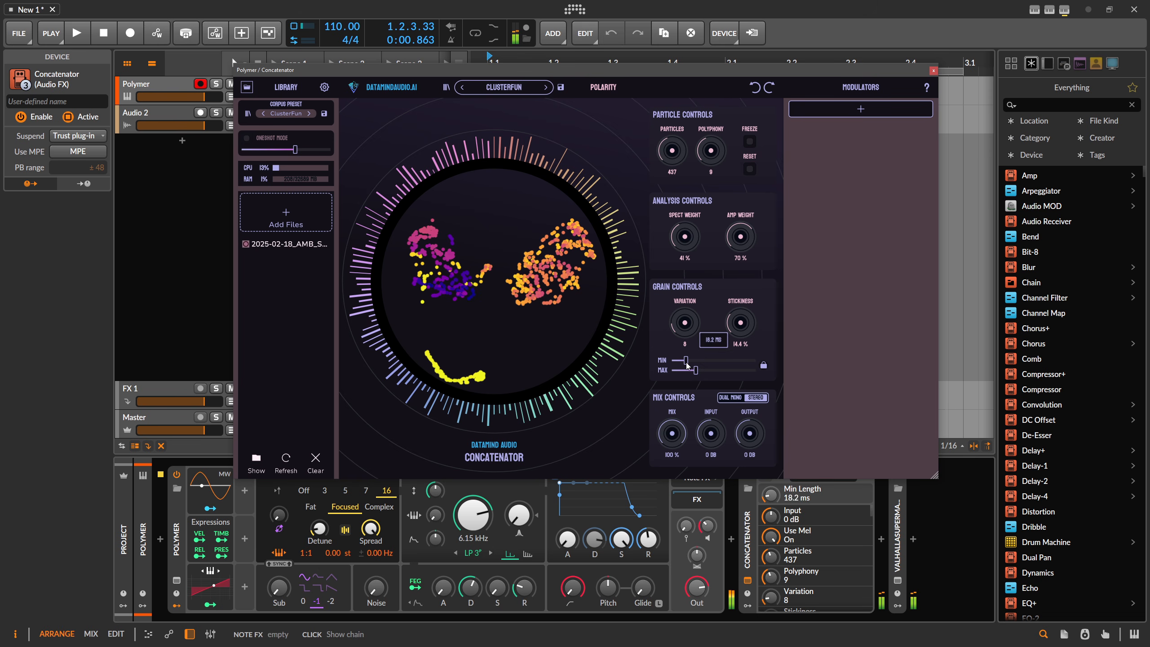
# - Expand ValhallaSupermassive and set its Mix to 65.3 %, and lengthen Concatenator's minimum and maximum grain lengths
pyautogui.click(897, 539)
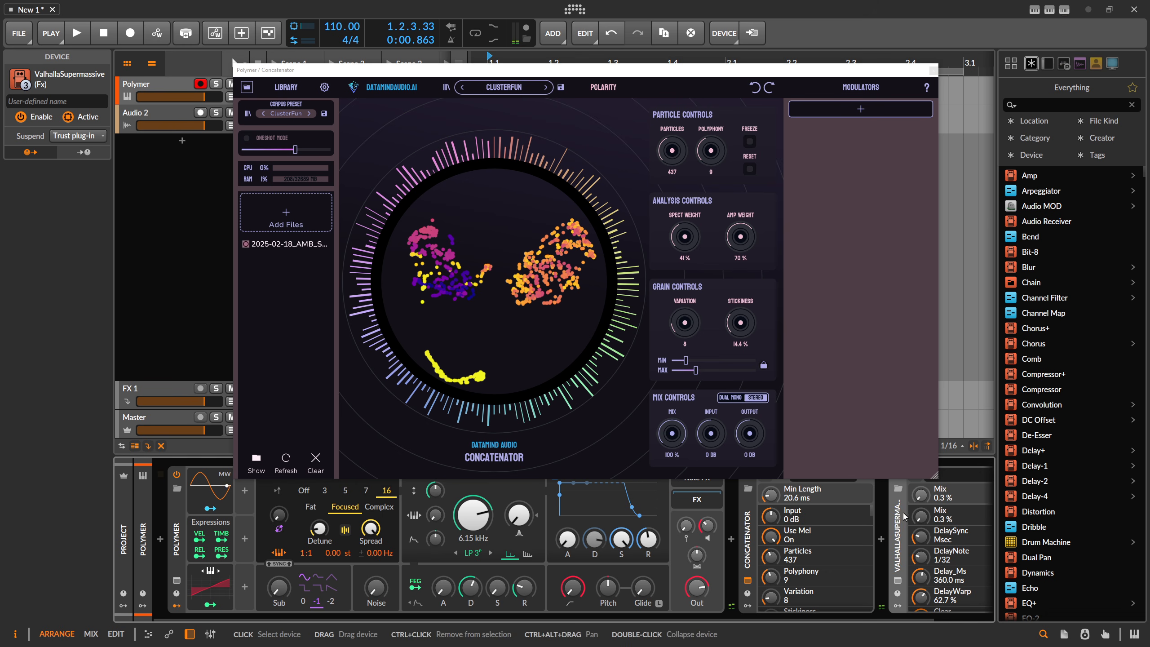
pyautogui.moveTo(920, 511)
pyautogui.mouseDown()
pyautogui.moveTo(922, 491)
pyautogui.moveTo(920, 506)
pyautogui.mouseUp()
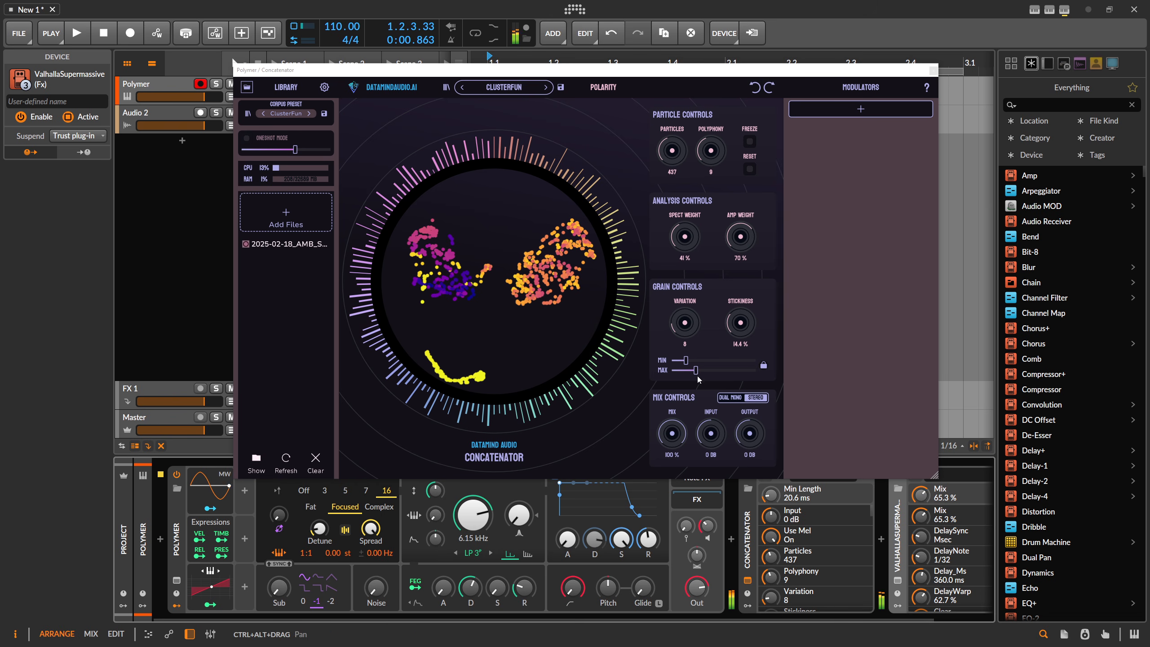
pyautogui.moveTo(696, 371)
pyautogui.mouseDown()
pyautogui.moveTo(712, 373)
pyautogui.moveTo(707, 365)
pyautogui.mouseUp()
pyautogui.scroll(-1, 678, 430)
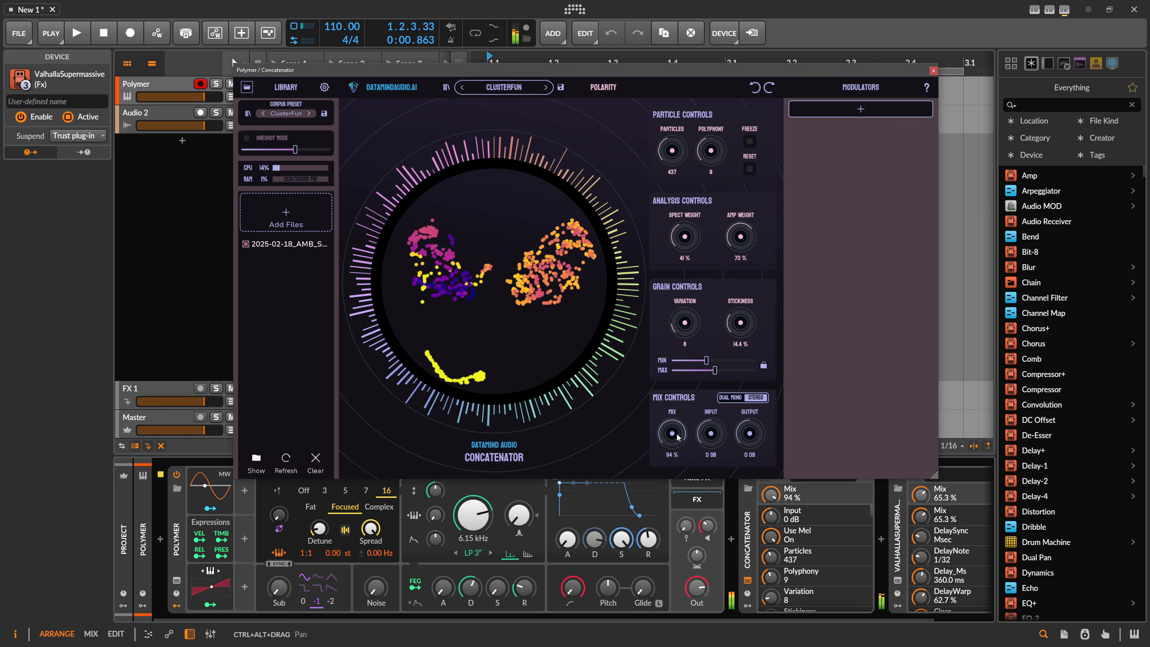
# - Lower Polymer's filter cutoff to 726 Hz and set Concatenator's Mix to 87 %
pyautogui.moveTo(677, 458)
pyautogui.mouseDown()
pyautogui.moveTo(677, 471)
pyautogui.moveTo(679, 460)
pyautogui.mouseUp()
pyautogui.moveTo(473, 515); pyautogui.dragTo(473, 559)
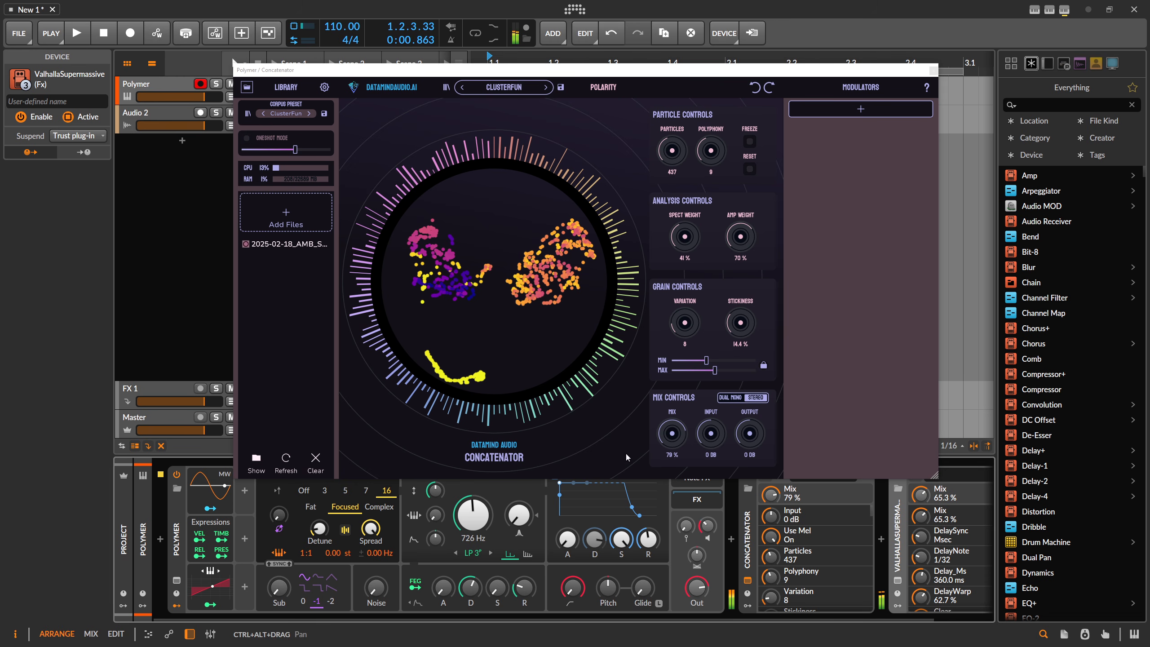
pyautogui.moveTo(681, 432); pyautogui.dragTo(682, 427)
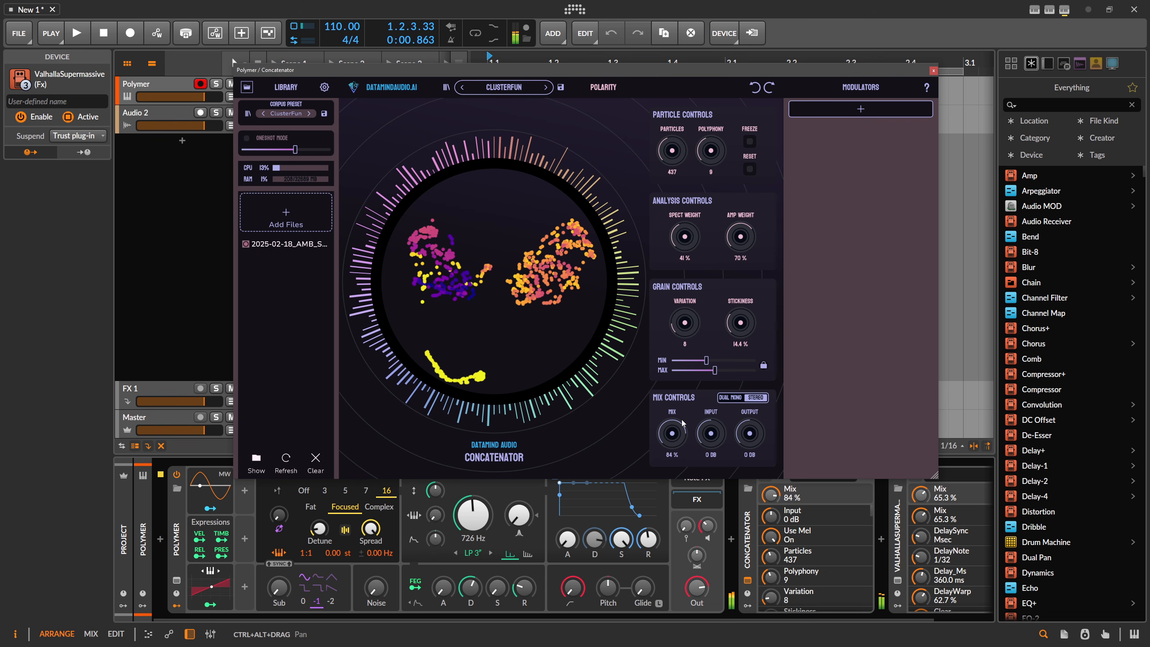
pyautogui.moveTo(681, 419); pyautogui.dragTo(685, 414)
# - Lengthen Concatenator's grain range further and set its Variation to 36
pyautogui.moveTo(710, 364)
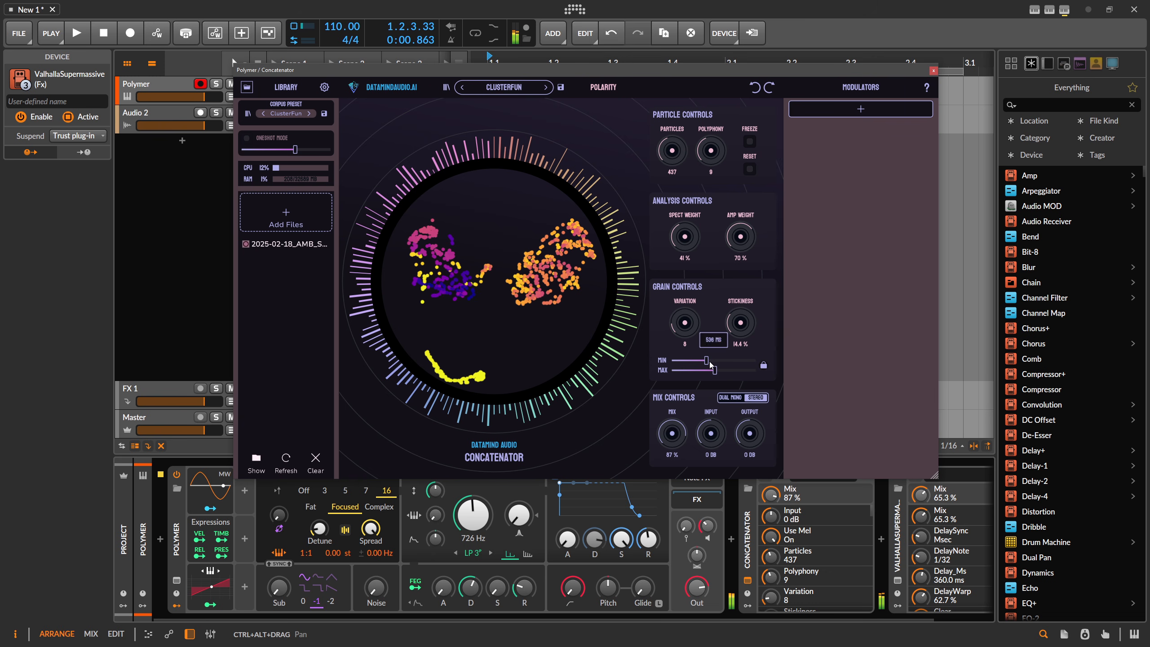
pyautogui.moveTo(714, 370); pyautogui.dragTo(717, 361)
pyautogui.moveTo(687, 324); pyautogui.dragTo(709, 269)
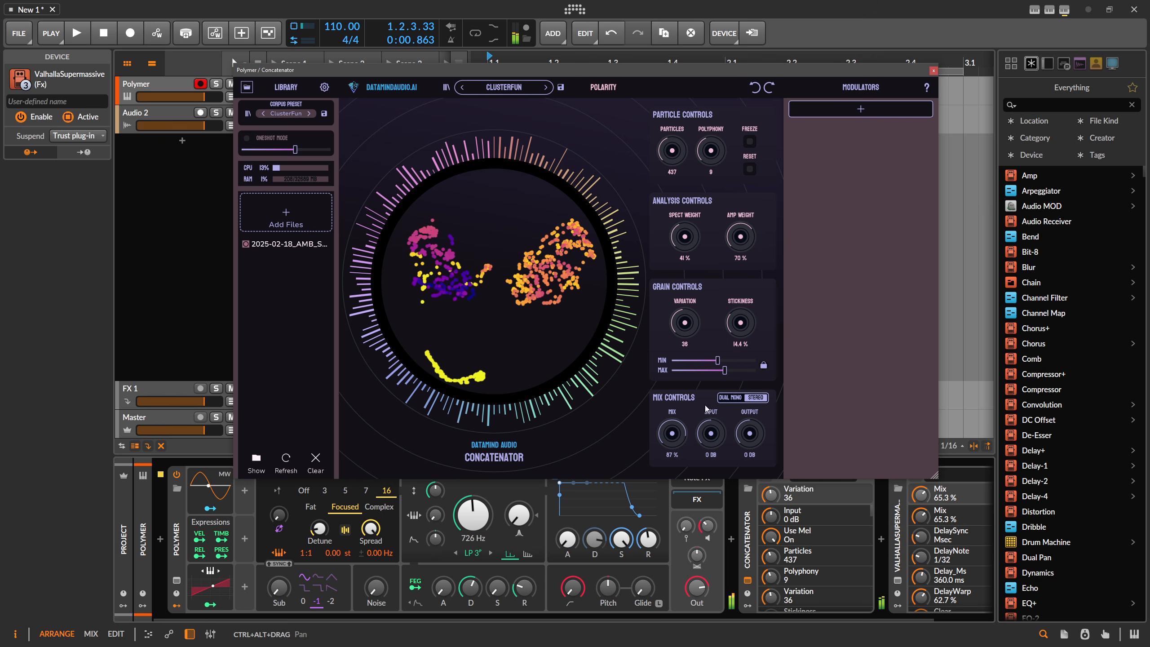
# - Set Concatenator's Mix to 95 %, raise Polymer's envelope attack slightly, and shift the Concatenator window a little
pyautogui.moveTo(674, 430); pyautogui.dragTo(681, 413)
pyautogui.moveTo(568, 539); pyautogui.dragTo(567, 527)
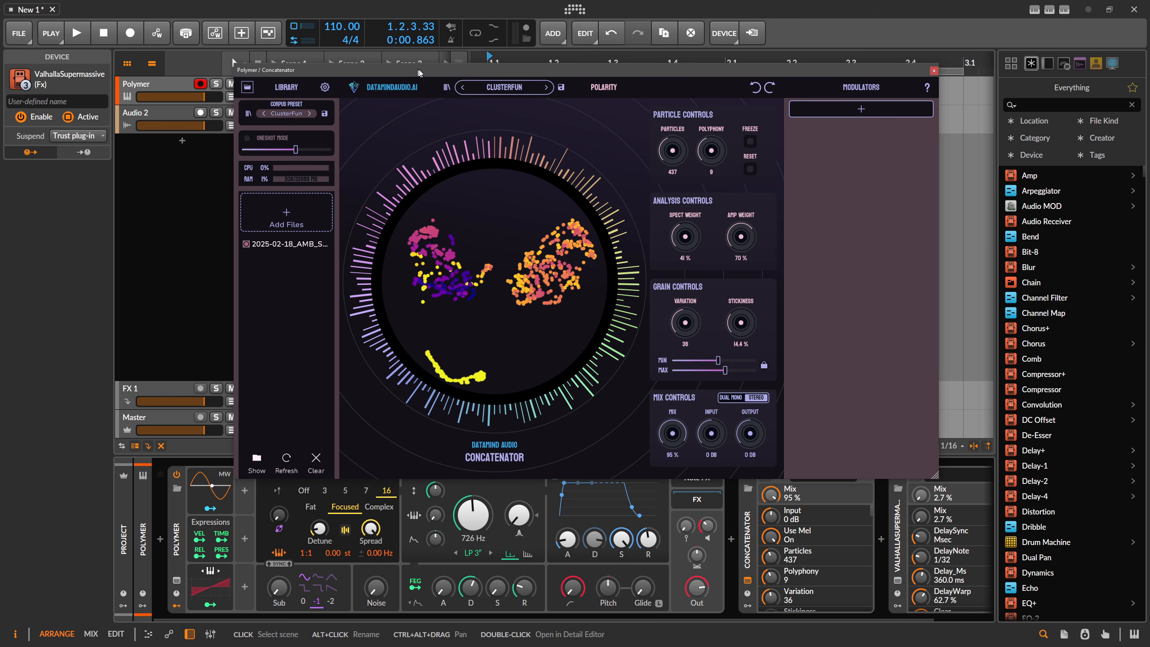
pyautogui.moveTo(419, 70); pyautogui.dragTo(433, 73)
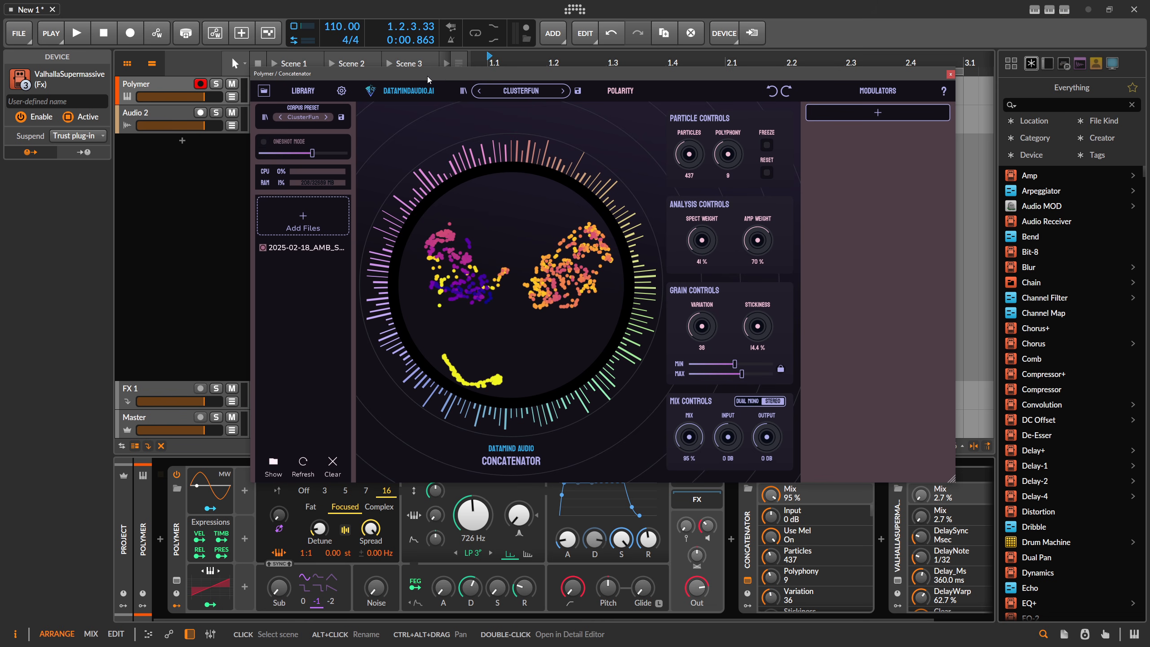
# - Replace the 2025-02-18_AMB_S... file in Concatenator's corpus with the saman (Sunrise Ses...) audio file
pyautogui.moveTo(268, 254)
pyautogui.hotkey('alt', 'Tab')
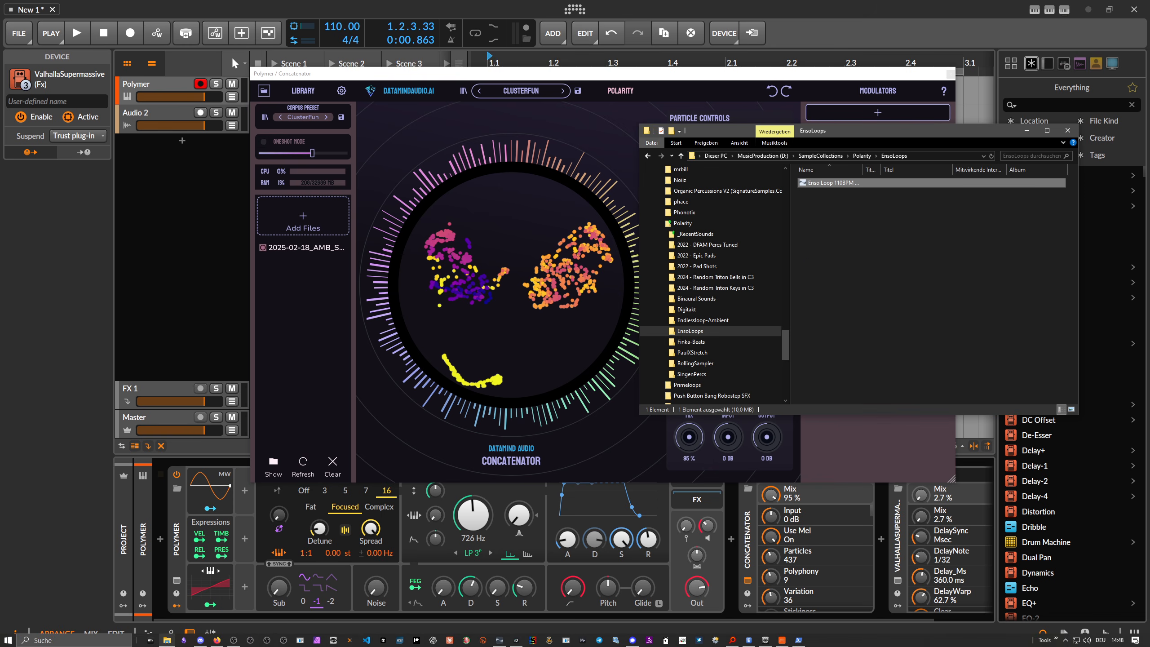
pyautogui.moveTo(785, 343); pyautogui.dragTo(793, 271)
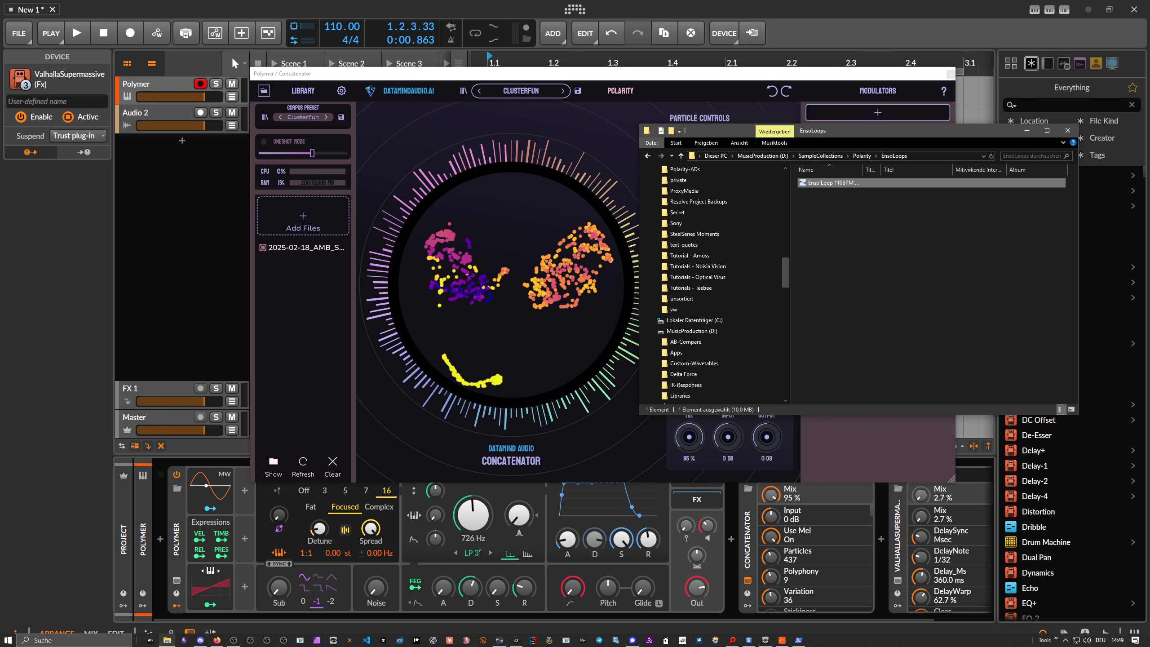
pyautogui.click(732, 640)
pyautogui.moveTo(393, 223); pyautogui.dragTo(273, 266)
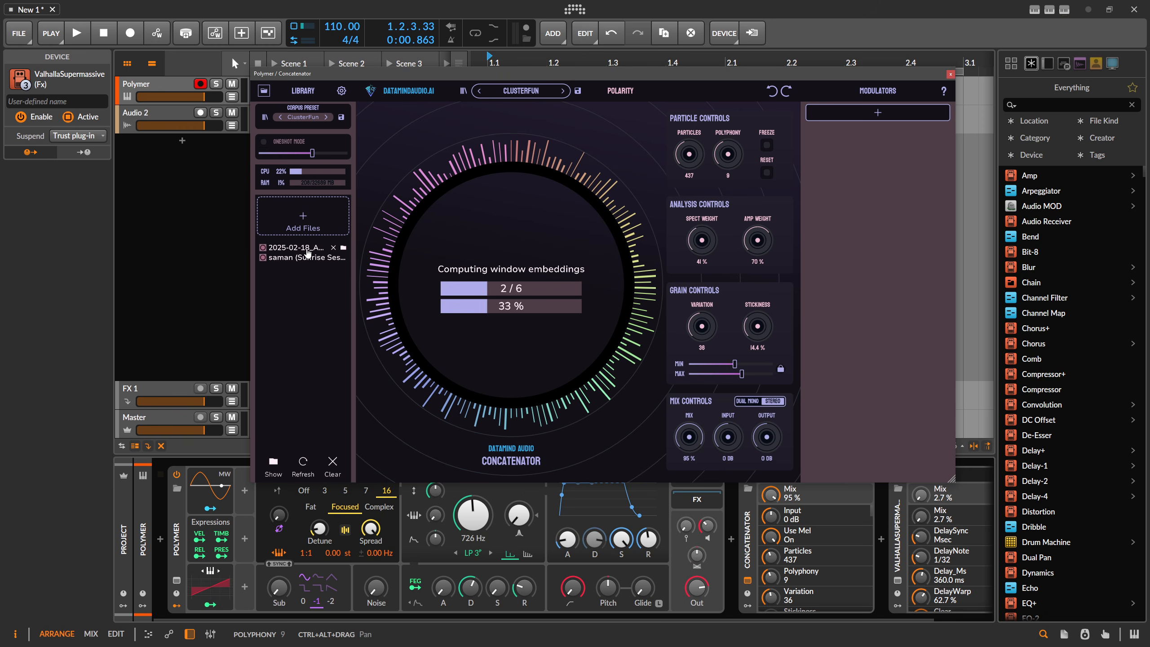
pyautogui.click(334, 248)
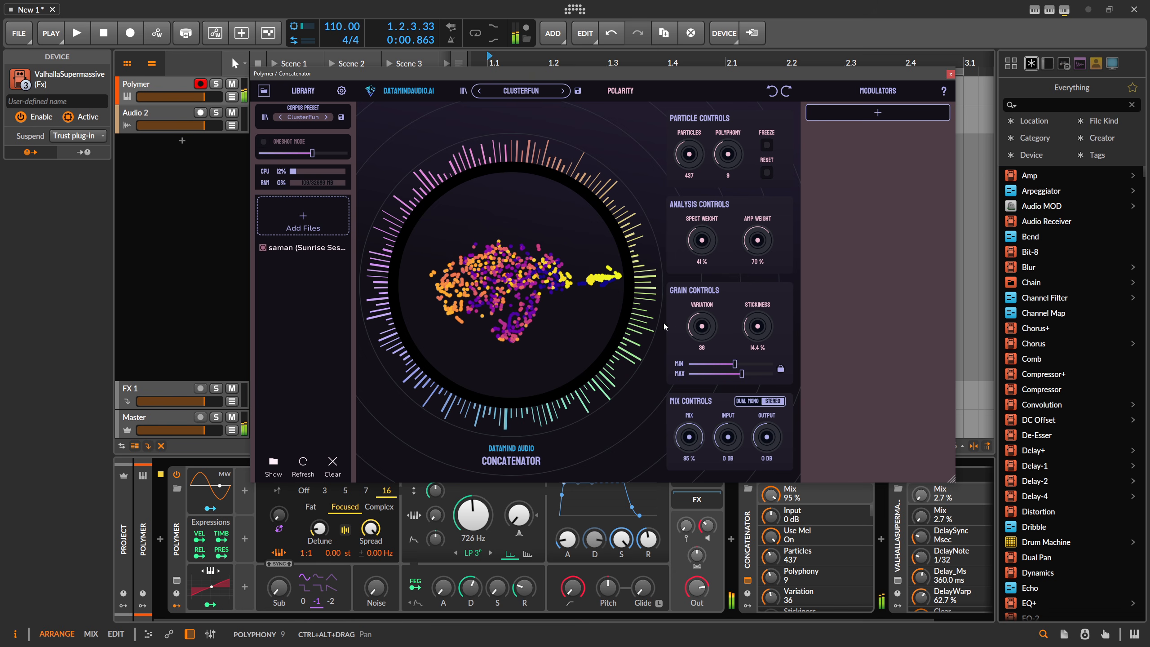
# - Shorten Concatenator's grain lengths and set its Variation to 30, Stickiness to 43.4 % and Mix to 92 %
pyautogui.moveTo(701, 327); pyautogui.dragTo(736, 375)
pyautogui.moveTo(710, 365); pyautogui.dragTo(775, 301)
pyautogui.moveTo(690, 431); pyautogui.dragTo(722, 321)
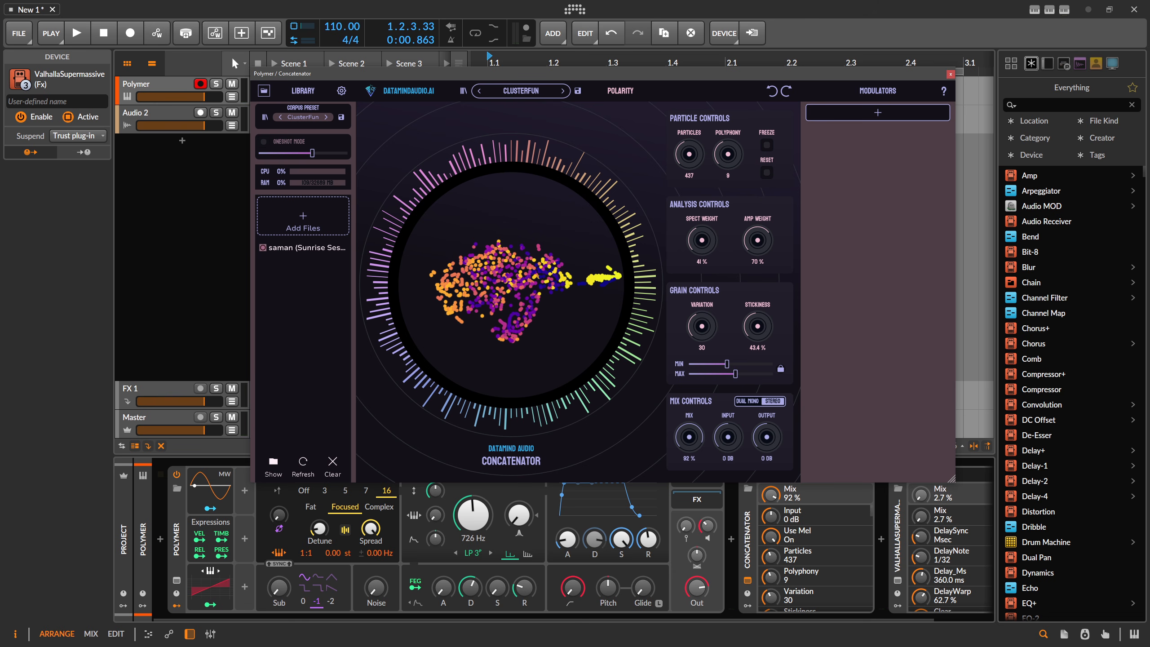
# - Switch to File Explorer and open the 2024 - Random Triton Keys in C3 folder inside the Polarity sample collection
pyautogui.hotkey('alt', 'Tab')
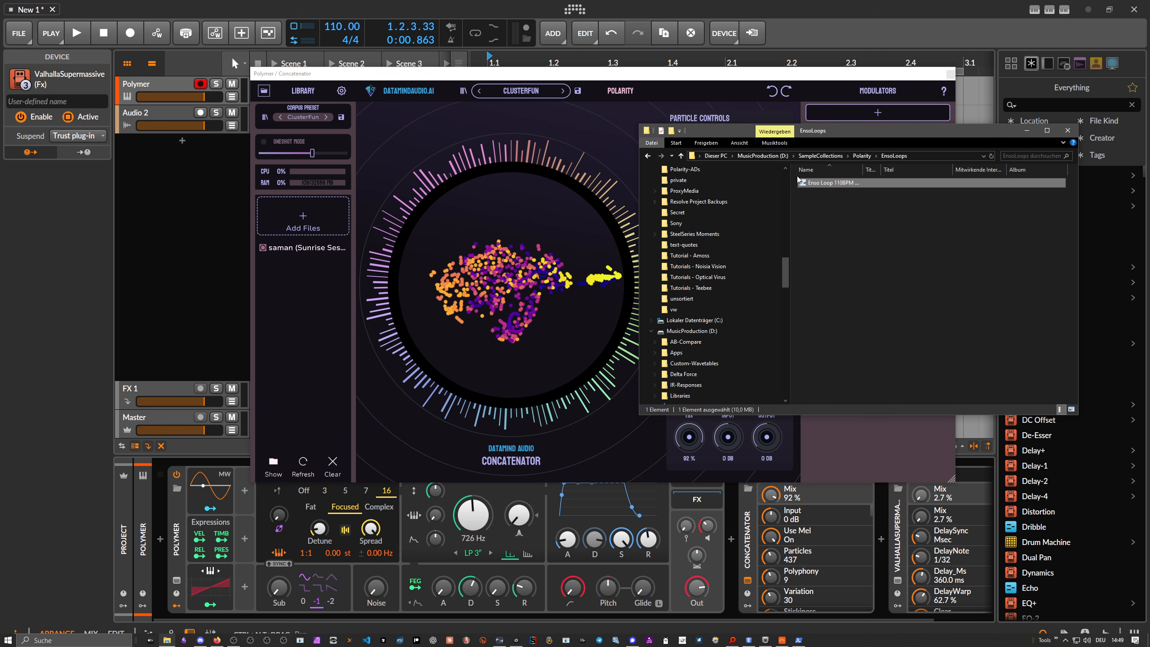
pyautogui.click(681, 155)
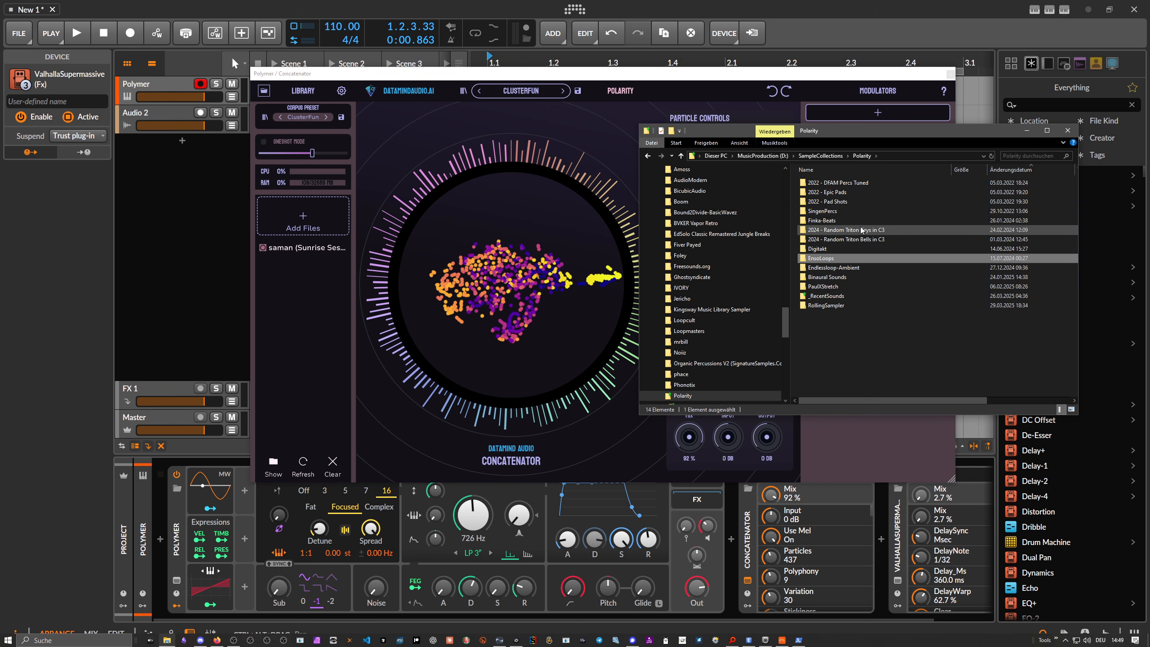
pyautogui.click(832, 230)
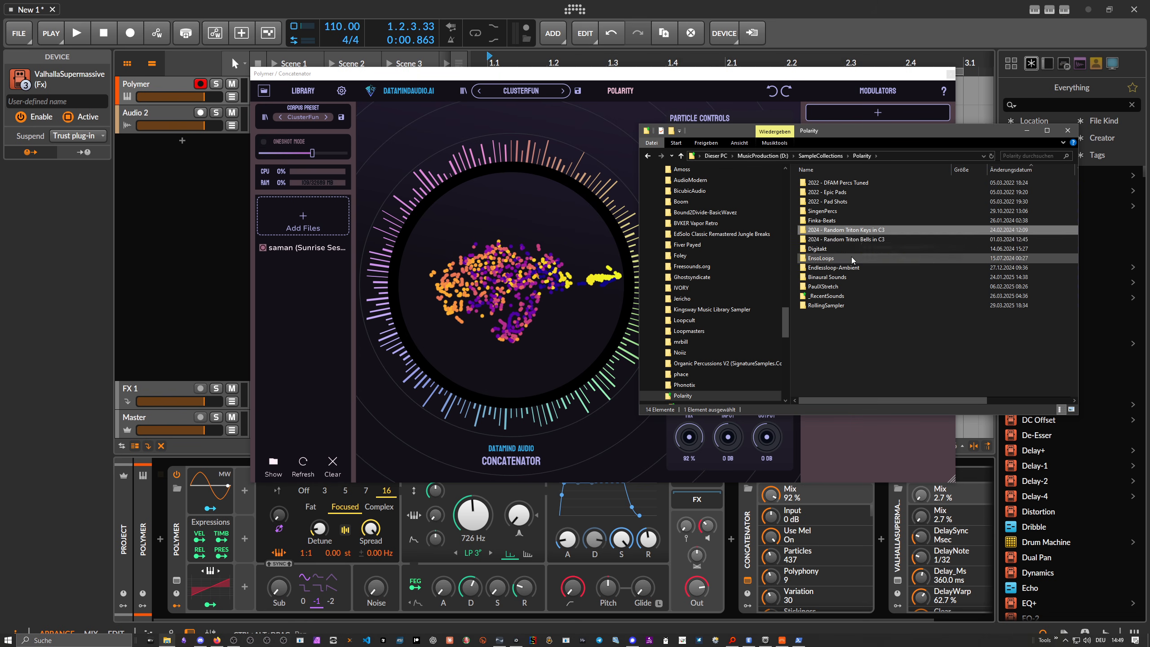
pyautogui.doubleClick(853, 230)
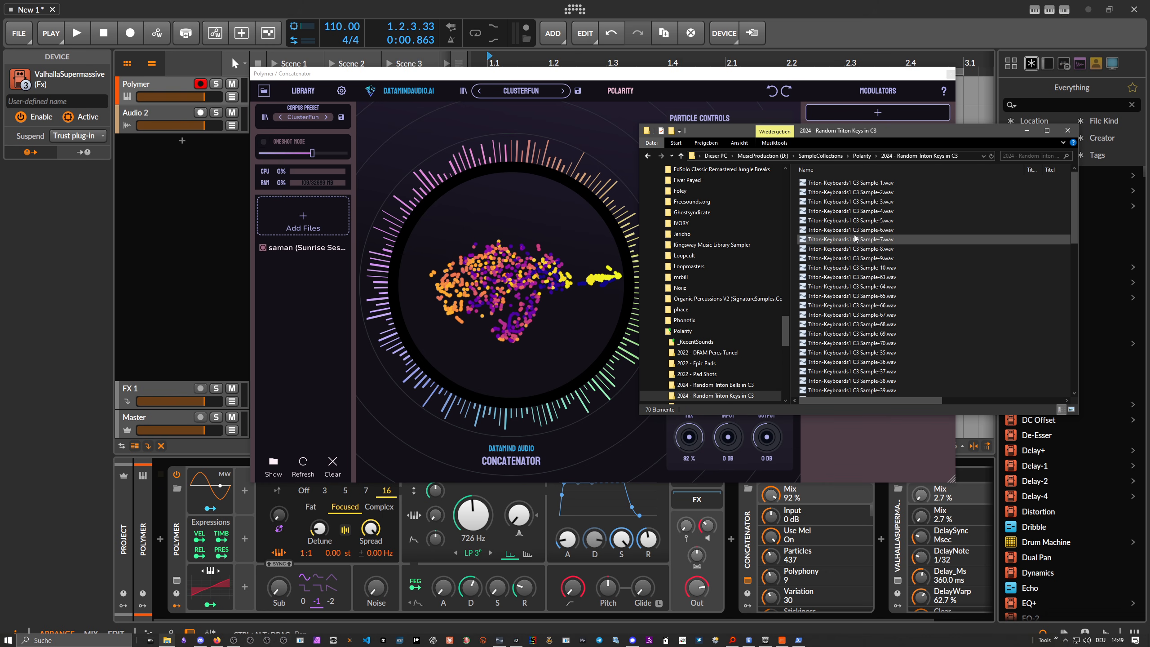
# - Add all the Triton-Keyboards1 C3 samples to Concatenator's corpus and remove the saman (Sunrise Ses...) file
pyautogui.click(853, 192)
pyautogui.hotkey('ctrl', 'a')
pyautogui.scroll(-3, 851, 247)
pyautogui.scroll(-5, 851, 247)
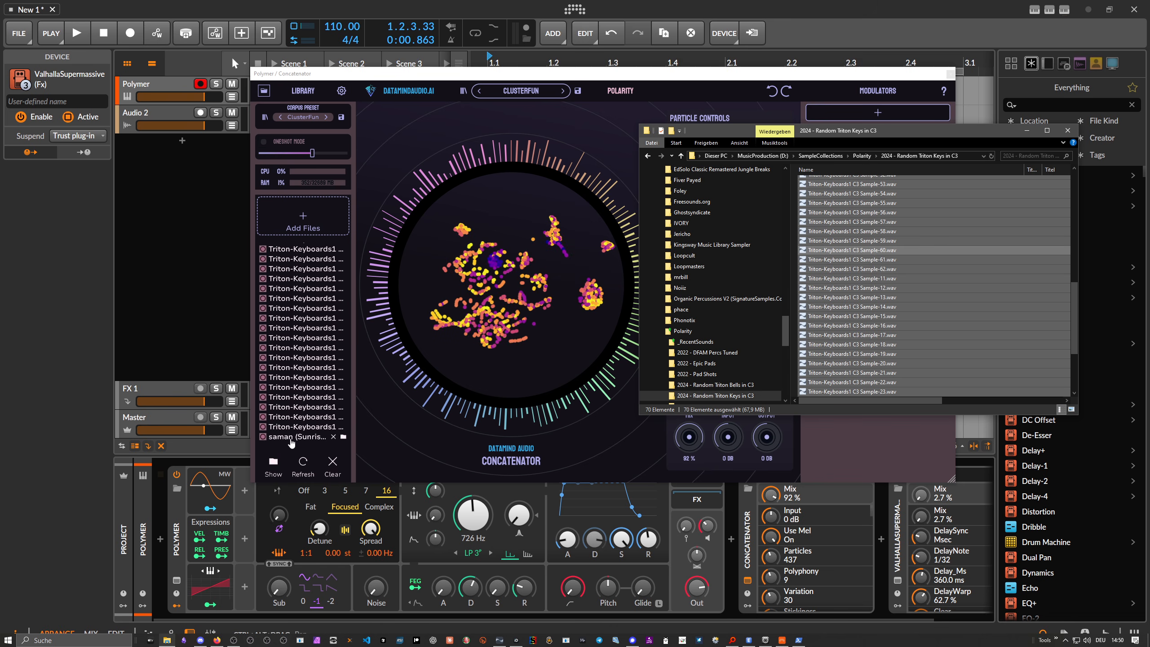
pyautogui.click(292, 438)
pyautogui.click(334, 437)
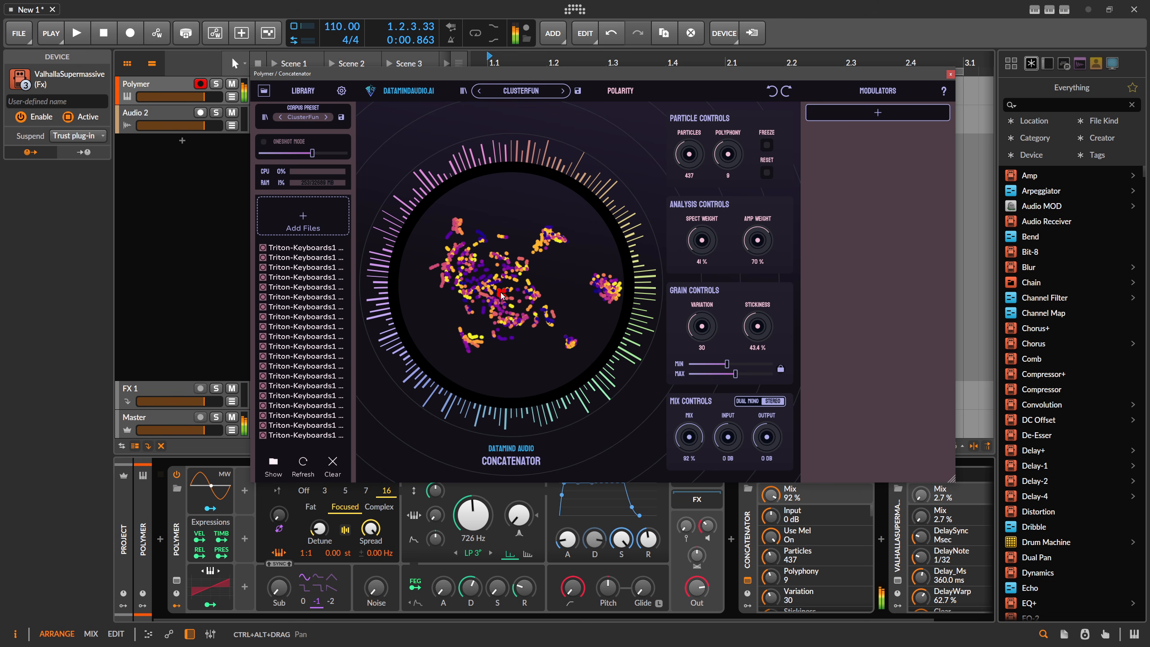
# - Shorten Concatenator's minimum grain length, set the maximum to 787 ms, and lower its Mix
pyautogui.moveTo(490, 299)
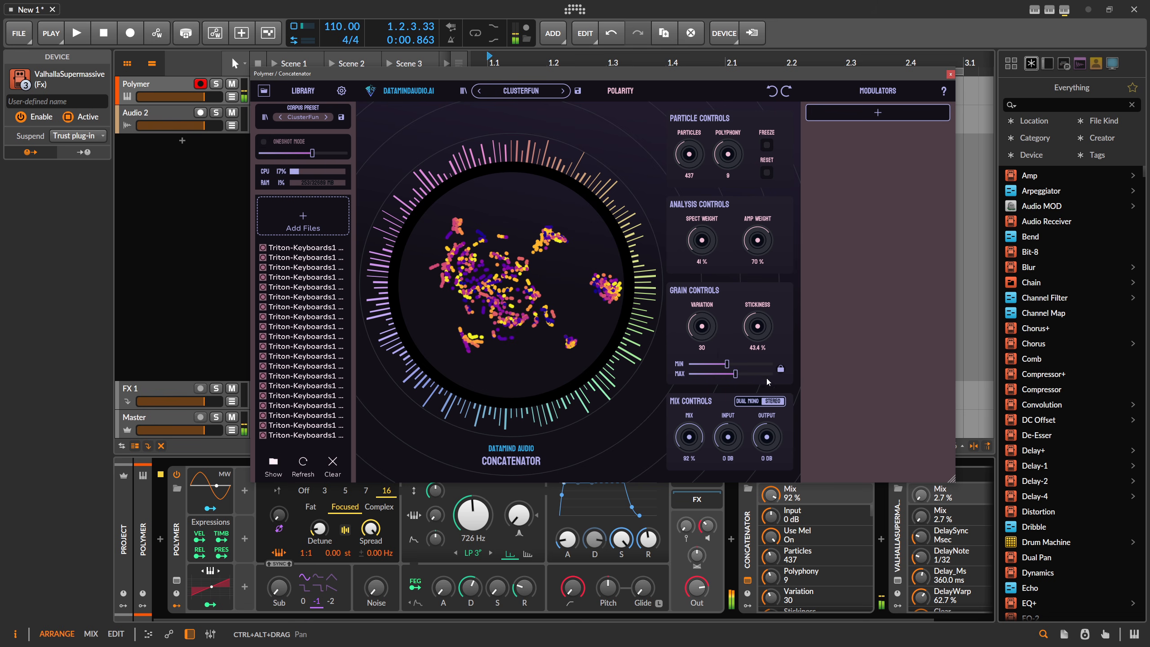
pyautogui.moveTo(727, 364); pyautogui.dragTo(728, 376)
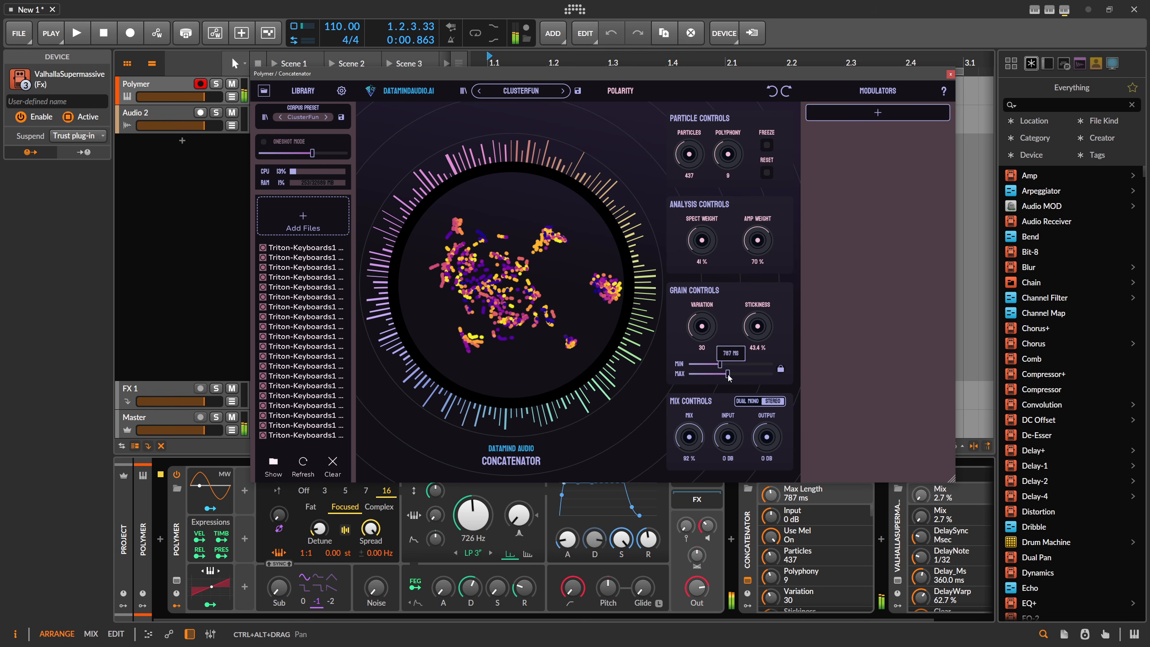
pyautogui.moveTo(691, 437); pyautogui.dragTo(693, 477)
# - Move the Concatenator window off the device chain, then set ValhallaSupermassive's Mix to 84.0 % and Concatenator's Mix to 61 %
pyautogui.moveTo(790, 76); pyautogui.dragTo(692, 65)
pyautogui.moveTo(921, 495); pyautogui.dragTo(920, 440)
pyautogui.moveTo(591, 426); pyautogui.dragTo(591, 427)
pyautogui.moveTo(631, 361); pyautogui.dragTo(635, 362)
pyautogui.moveTo(597, 417); pyautogui.dragTo(596, 424)
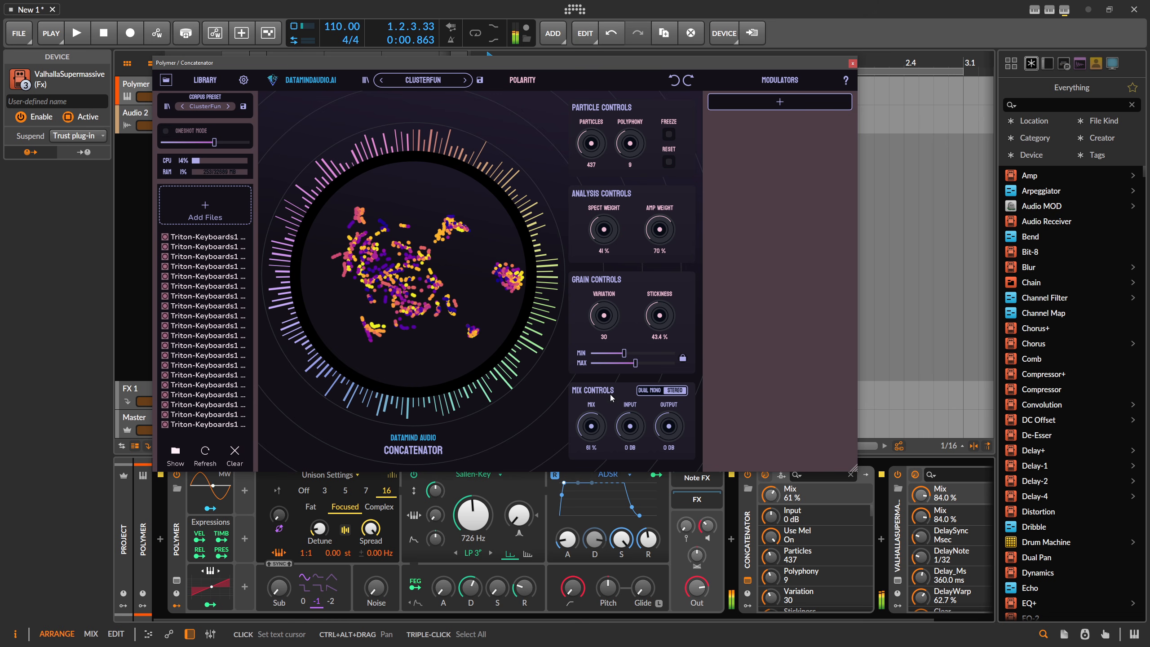
# - Set Concatenator's Stickiness to 67.6 %, Particles to 2112, Variation to 40 and minimum grain length to 175 ms
pyautogui.moveTo(624, 352); pyautogui.dragTo(666, 304)
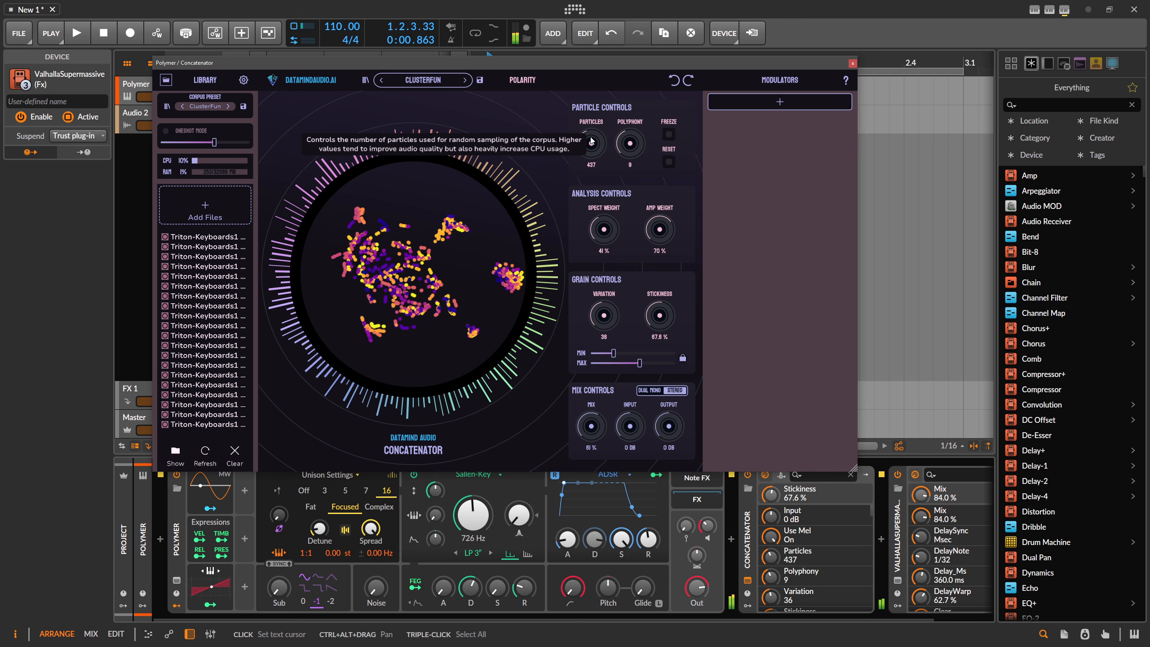
pyautogui.moveTo(592, 146); pyautogui.dragTo(607, 97)
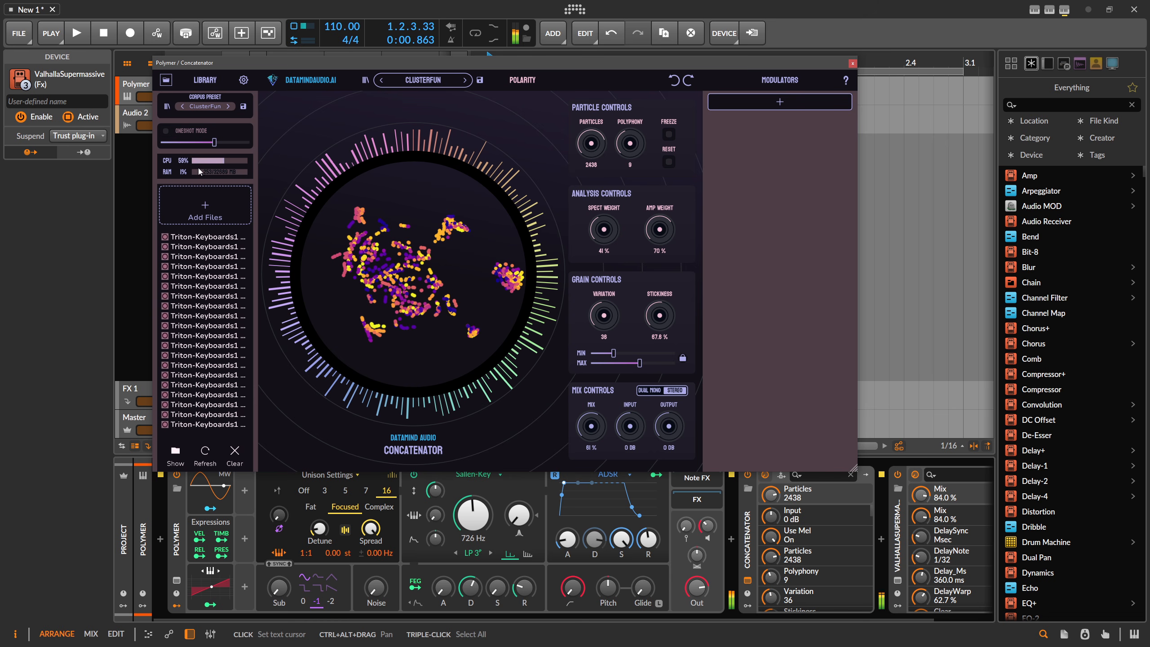
pyautogui.moveTo(594, 148); pyautogui.dragTo(616, 313)
pyautogui.moveTo(614, 353); pyautogui.dragTo(618, 358)
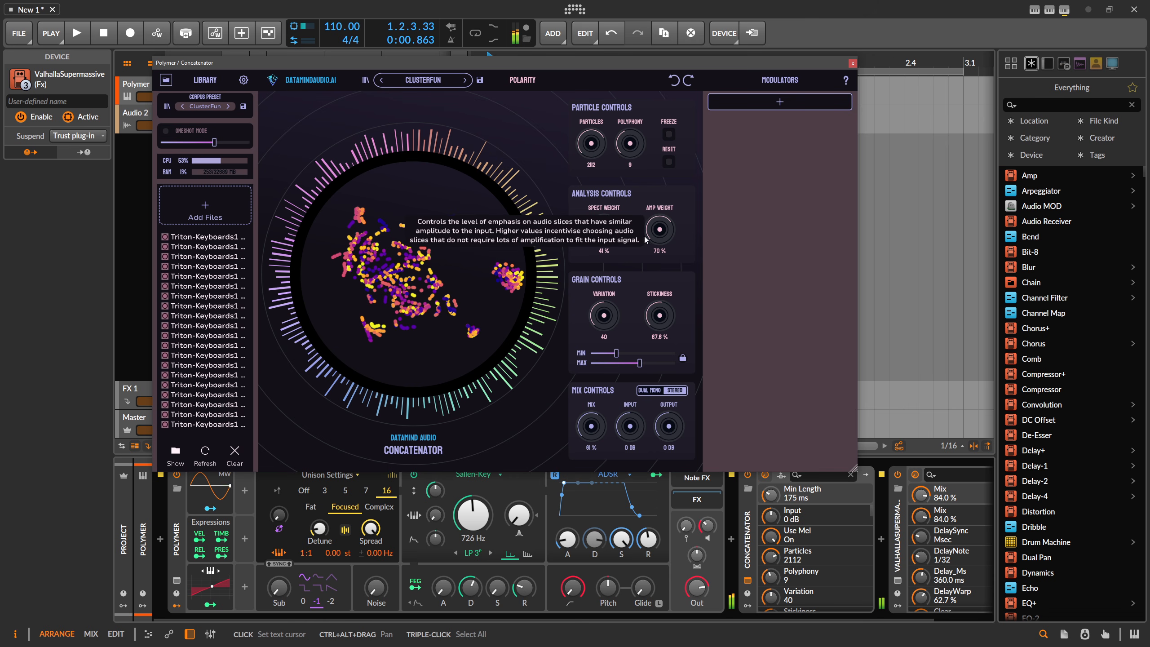
# - Set Concatenator's Variation to 38, its grain lengths to 224 ms minimum and 2.0 s maximum, and its Mix to 100 %
pyautogui.moveTo(612, 309); pyautogui.dragTo(614, 319)
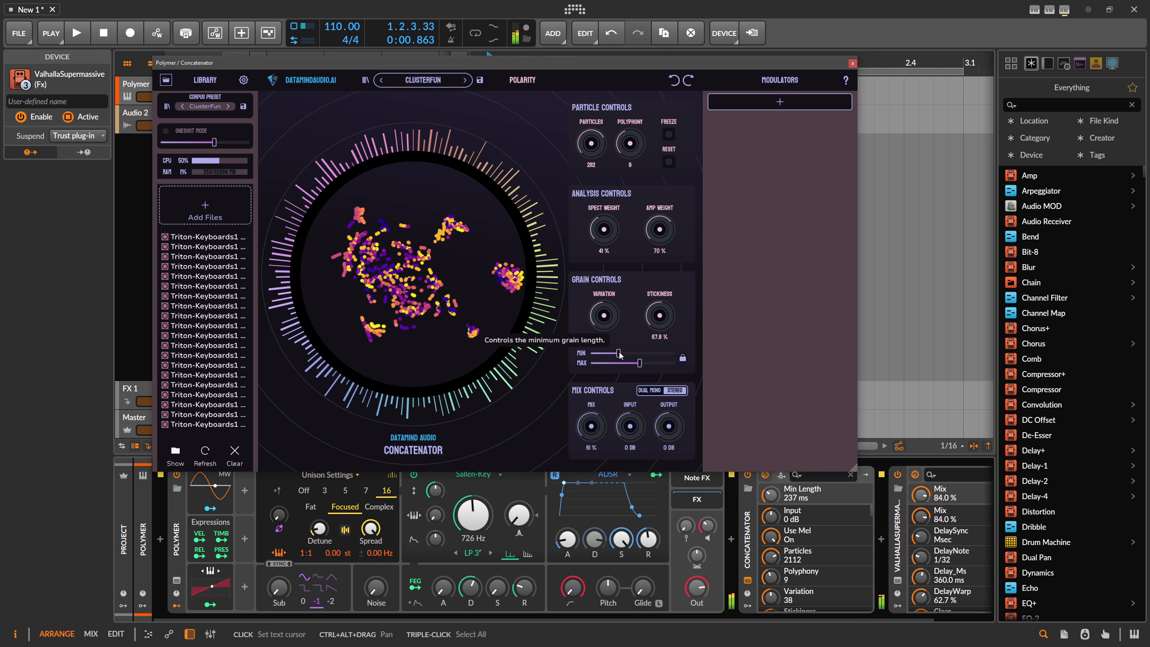
pyautogui.moveTo(598, 424); pyautogui.dragTo(606, 403)
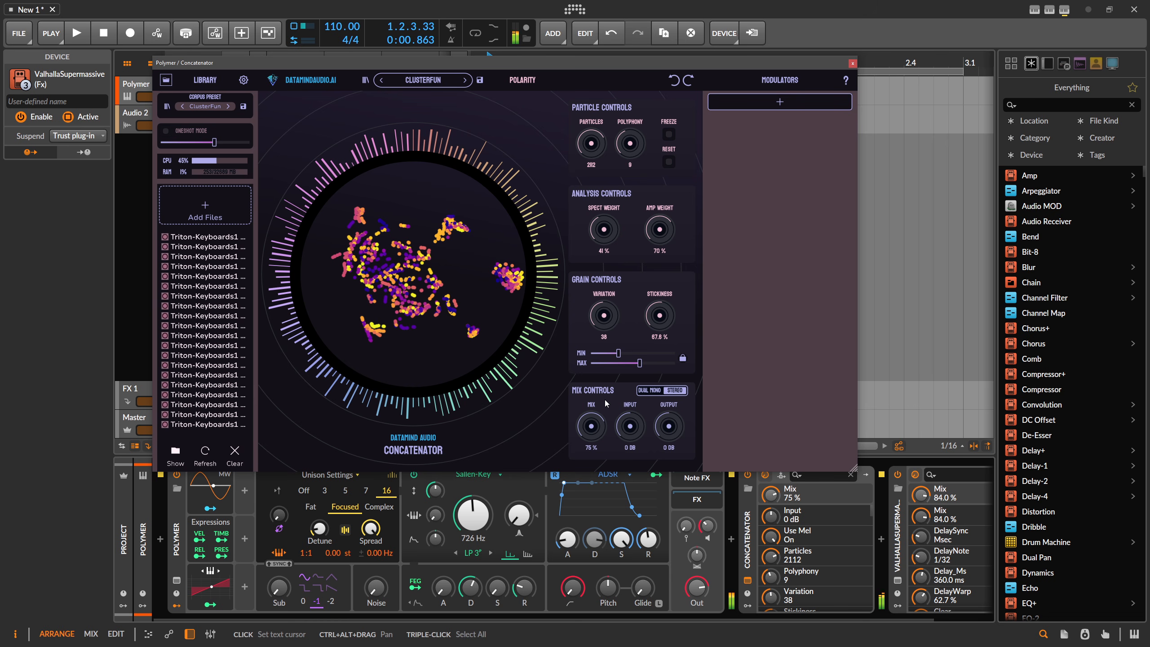
pyautogui.moveTo(606, 403); pyautogui.dragTo(618, 353)
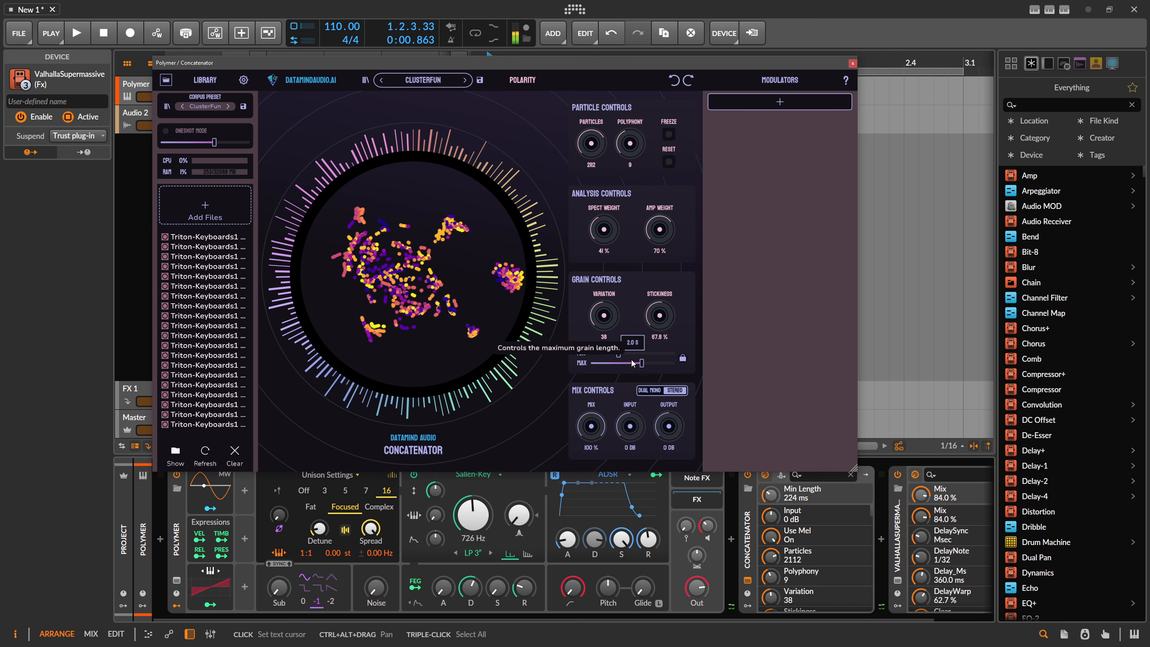
# - Shift the Concatenator window back over the arranger and inspect which files make up a cluster in the corpus map
pyautogui.moveTo(521, 67); pyautogui.dragTo(594, 75)
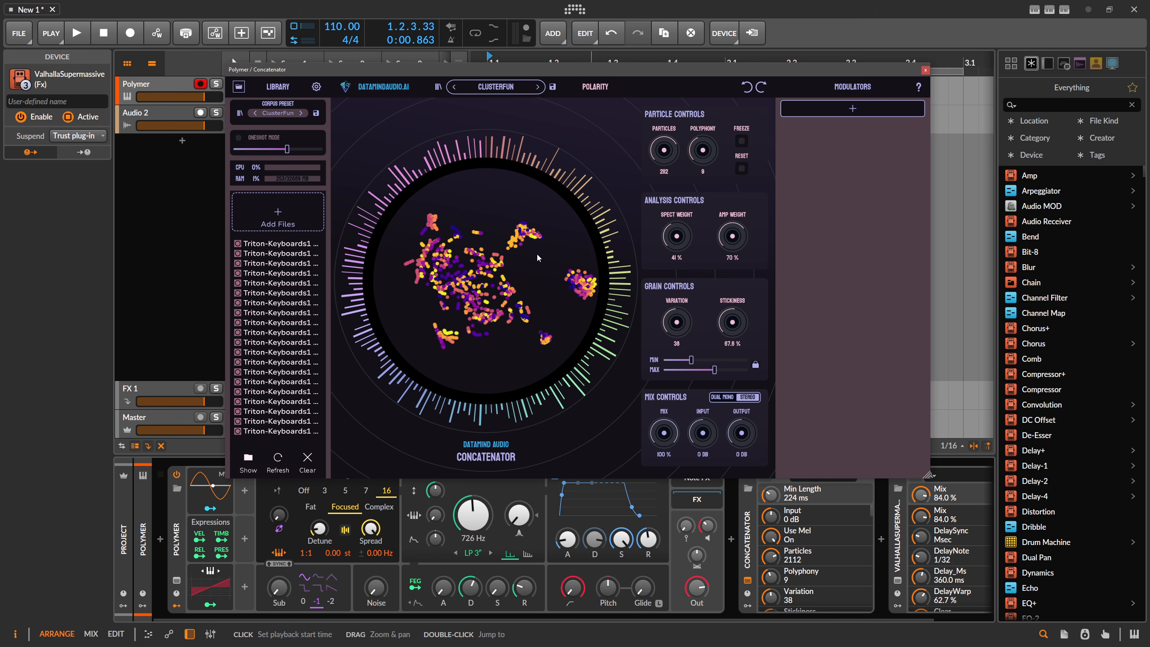
pyautogui.moveTo(489, 310)
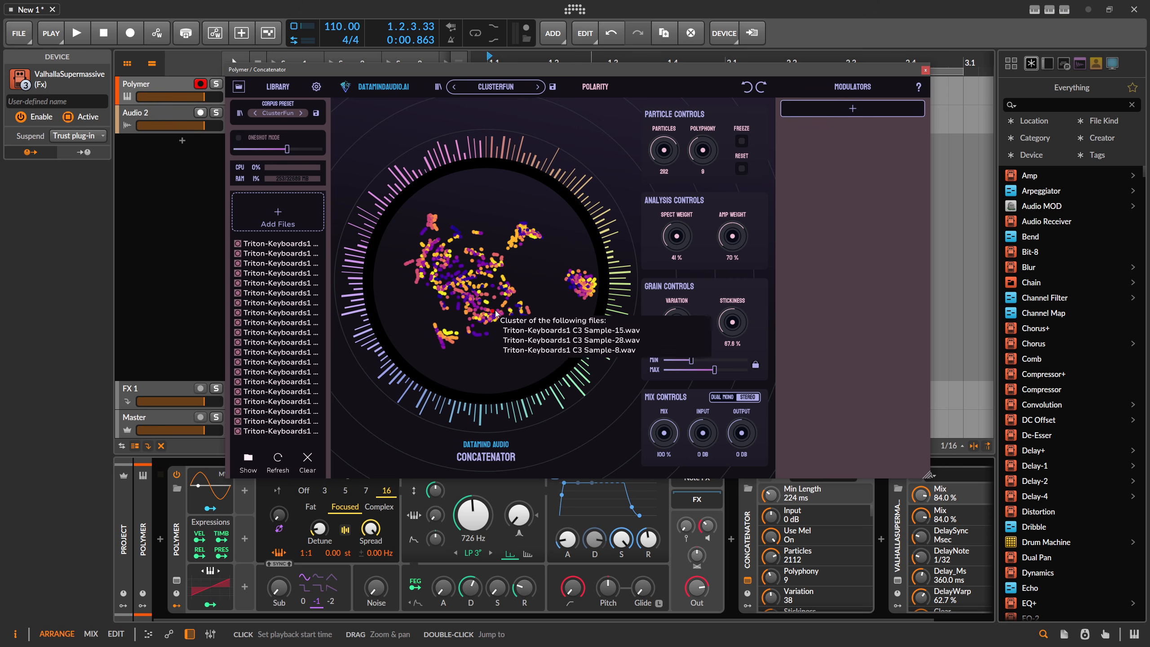